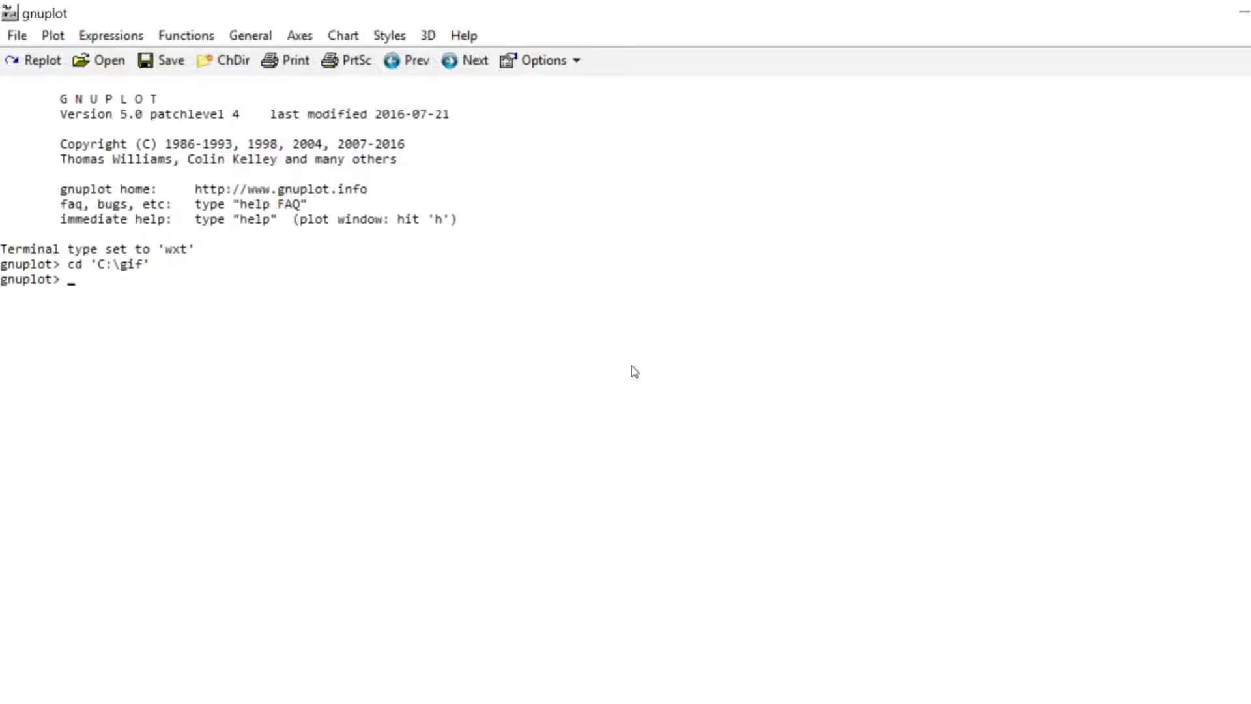
# - Define f(x,t) = sin(x-t), set an animated GIF terminal with delay 4, and enter output test.gif
pyautogui.write('f(x,t) = sin(x-t)')
pyautogui.press('Return')
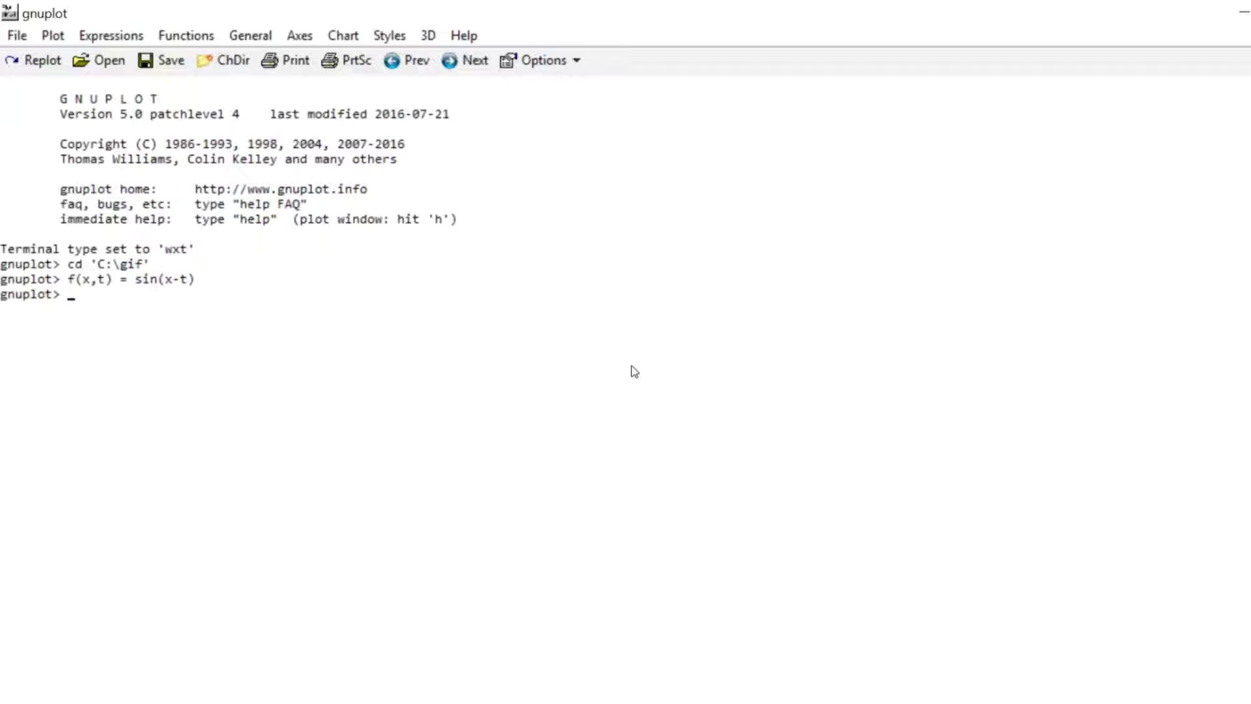
pyautogui.write('set terminal gif ')
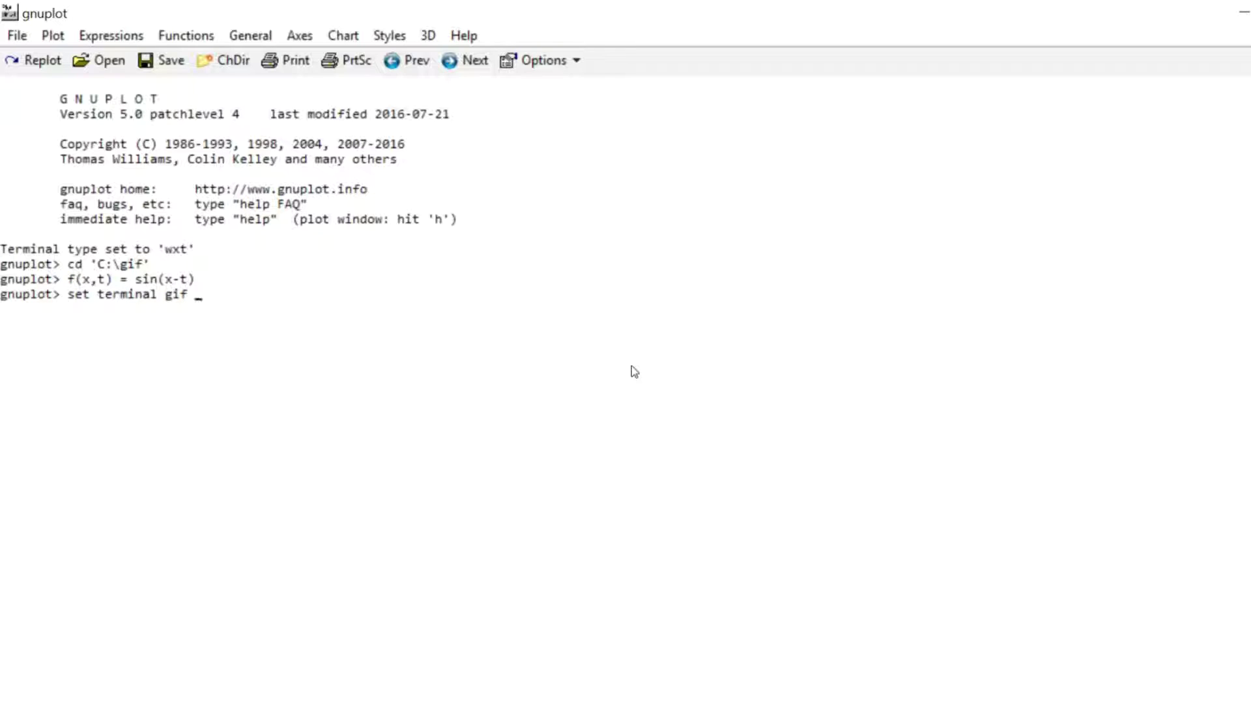
pyautogui.write('animate')
pyautogui.write('delay')
pyautogui.write('4')
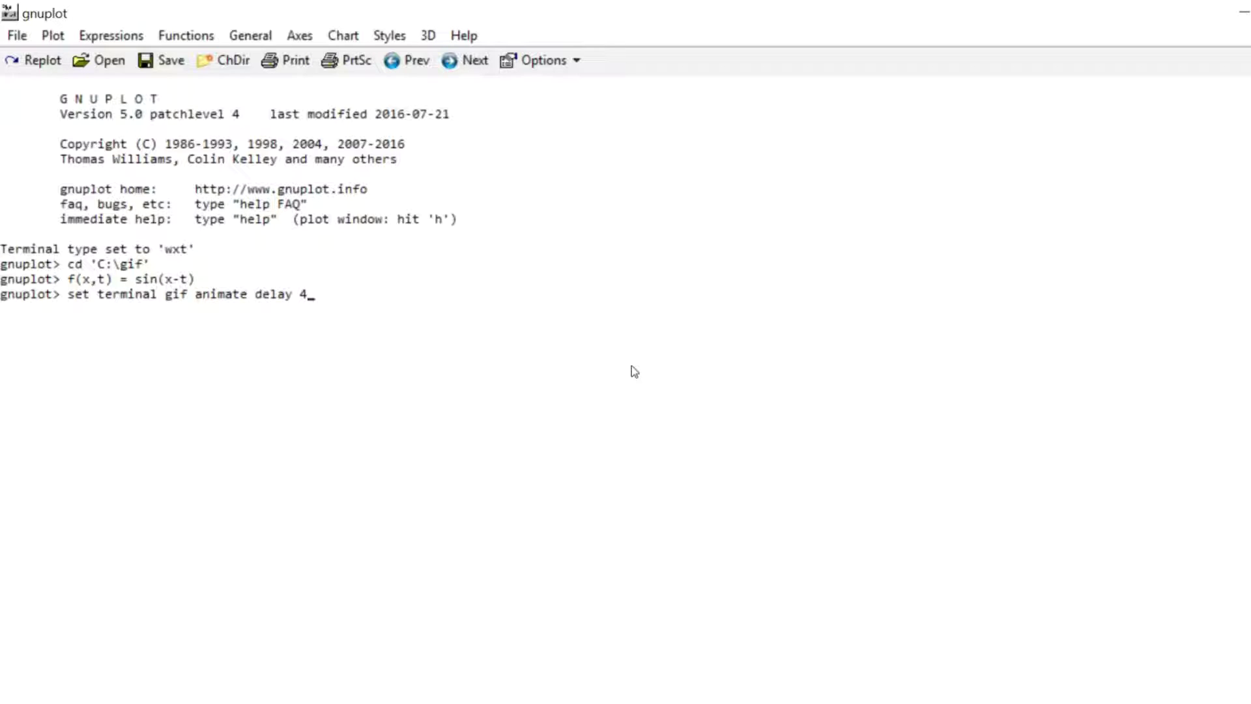
pyautogui.press('Return')
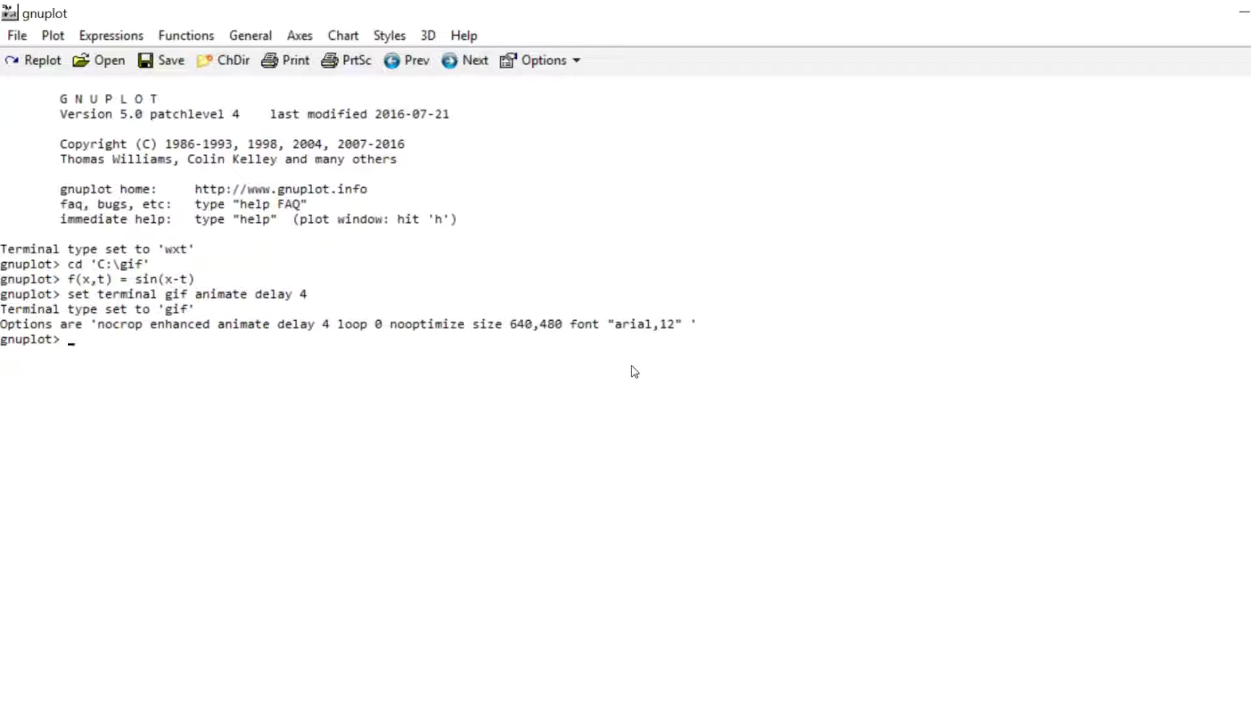
pyautogui.write('set output "test.gif"')
# - Direct output to test.gif and set the x range to [-20:20]
pyautogui.press('Return')
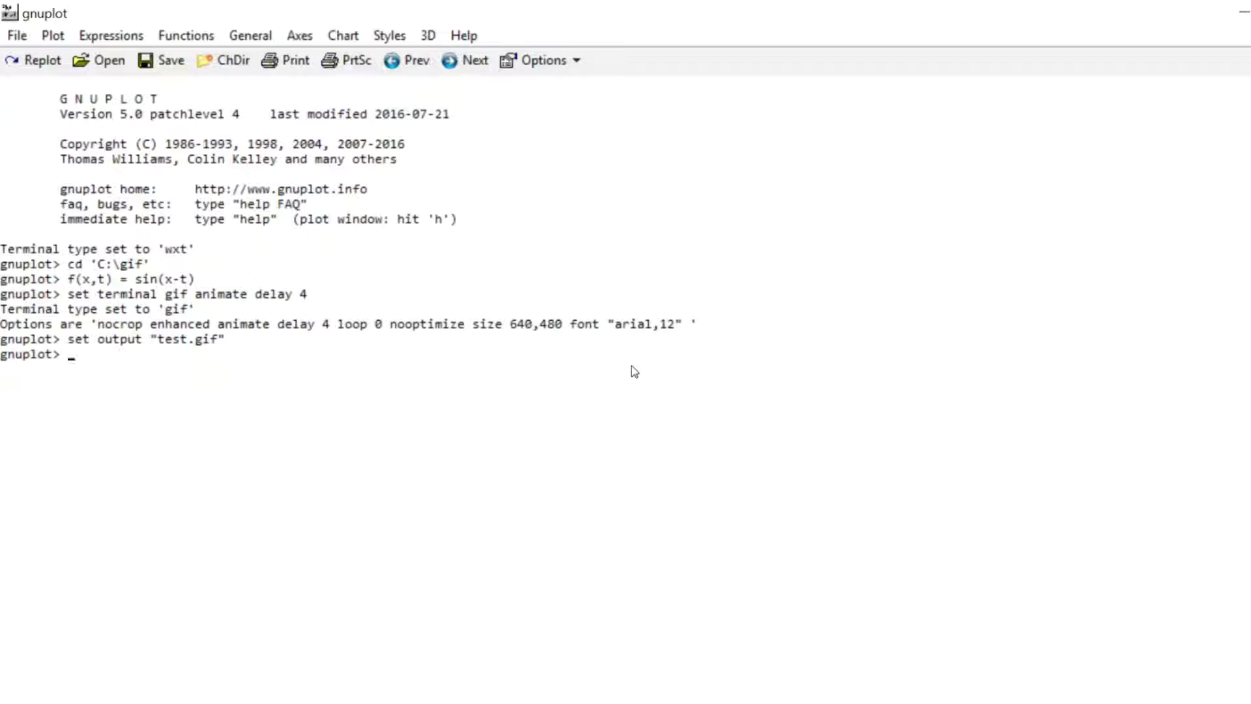
pyautogui.write('set xrnage')
pyautogui.press('BackSpace')
pyautogui.press('BackSpace')
pyautogui.press('BackSpace')
pyautogui.press('BackSpace')
pyautogui.write('ange [-20:20')
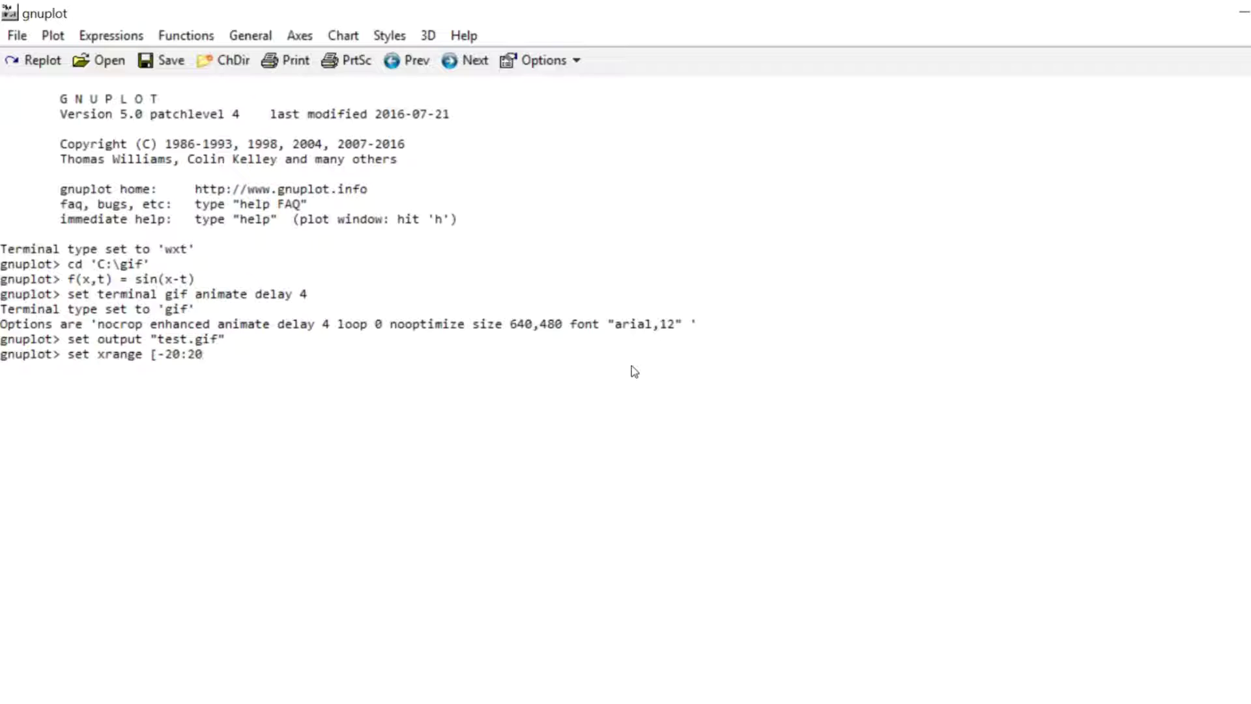
pyautogui.write(']')
pyautogui.press('Return')
# - Set the y range to [-2:2]
pyautogui.write('set yran')
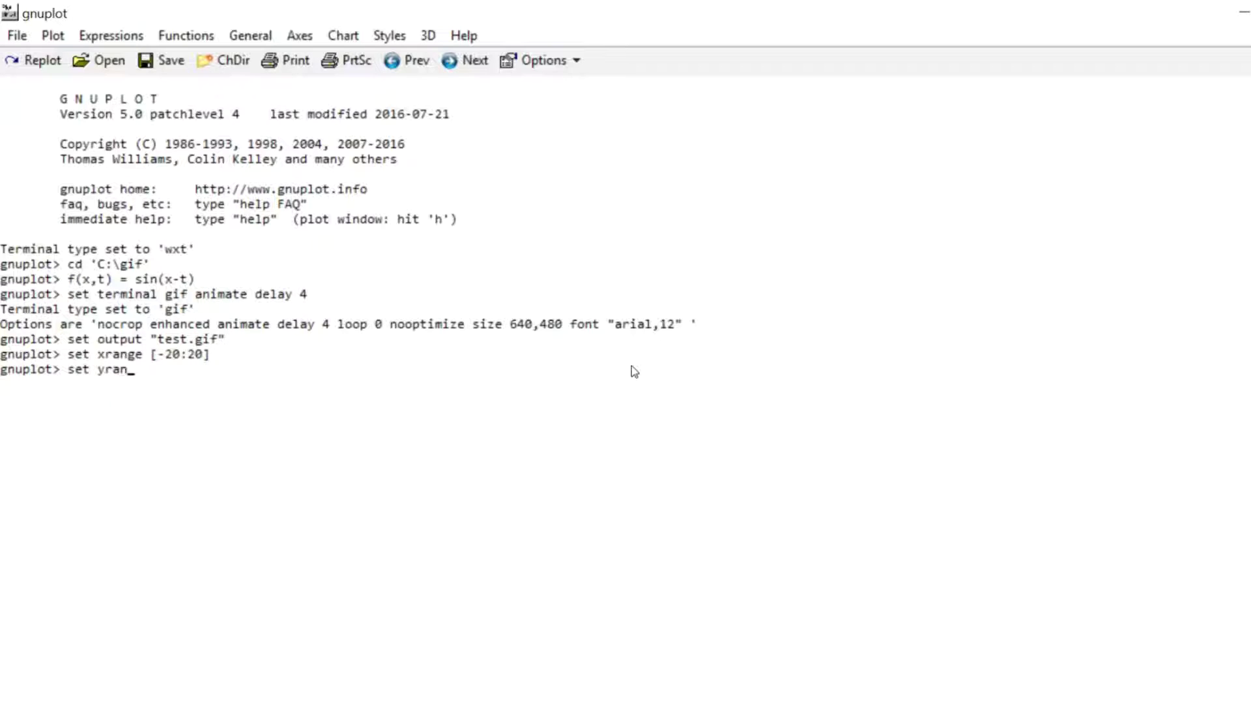
pyautogui.write('ge [-2:2]')
pyautogui.press('Return')
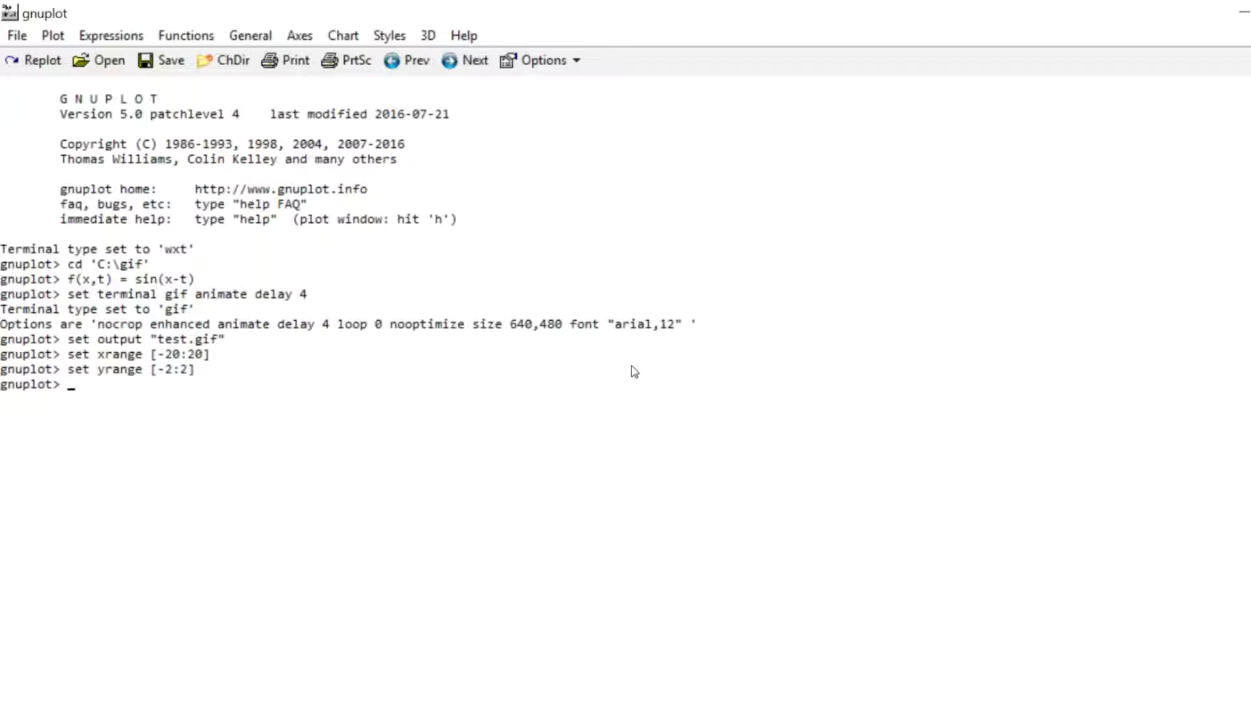
# - Plot 96 frames with do for [i=1:96] { plot f(x,i*0.1) }, then enter set samples 200
pyautogui.write('do for [i=1:96] {')
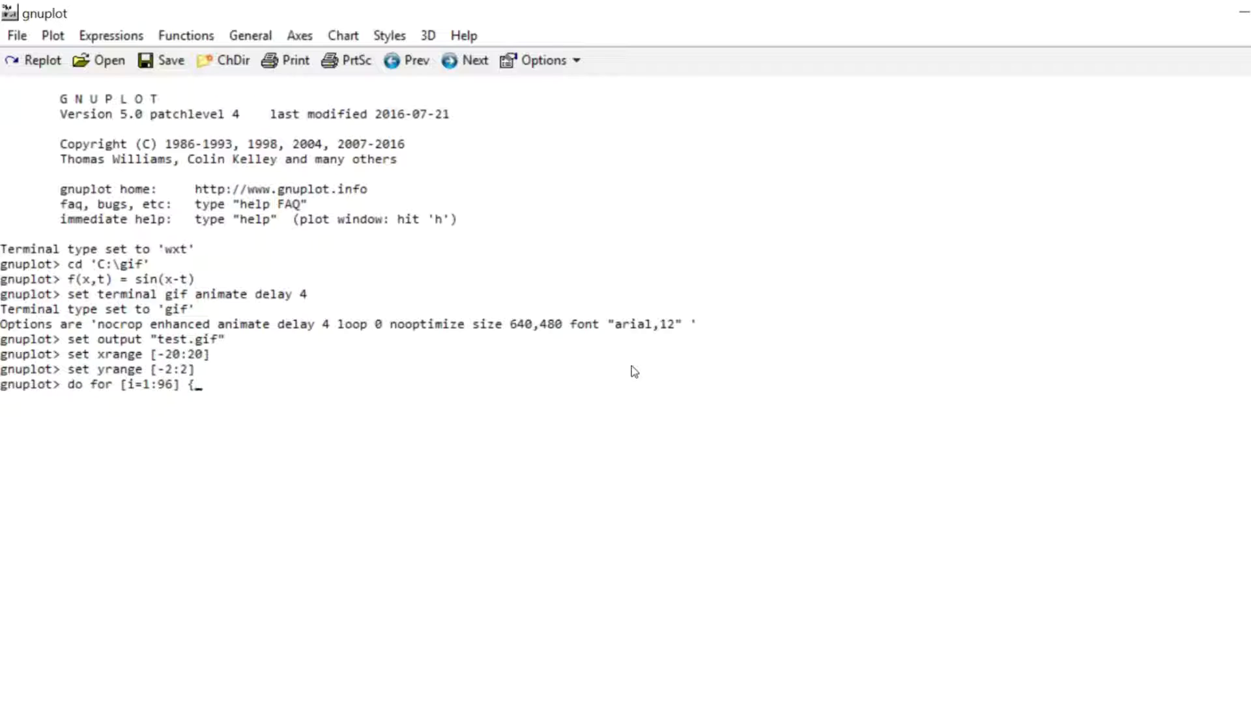
pyautogui.write(' plot f(x,')
pyautogui.write('i*0.1')
pyautogui.write(') }')
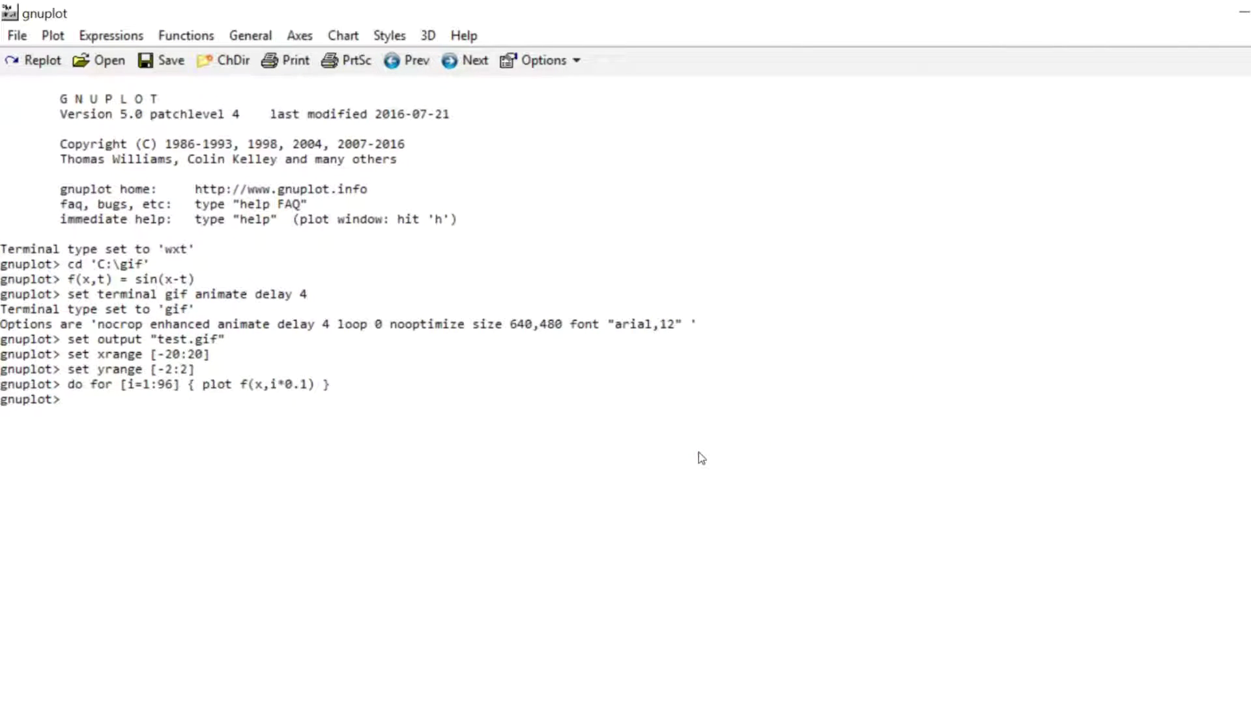
pyautogui.write('set samples 200')
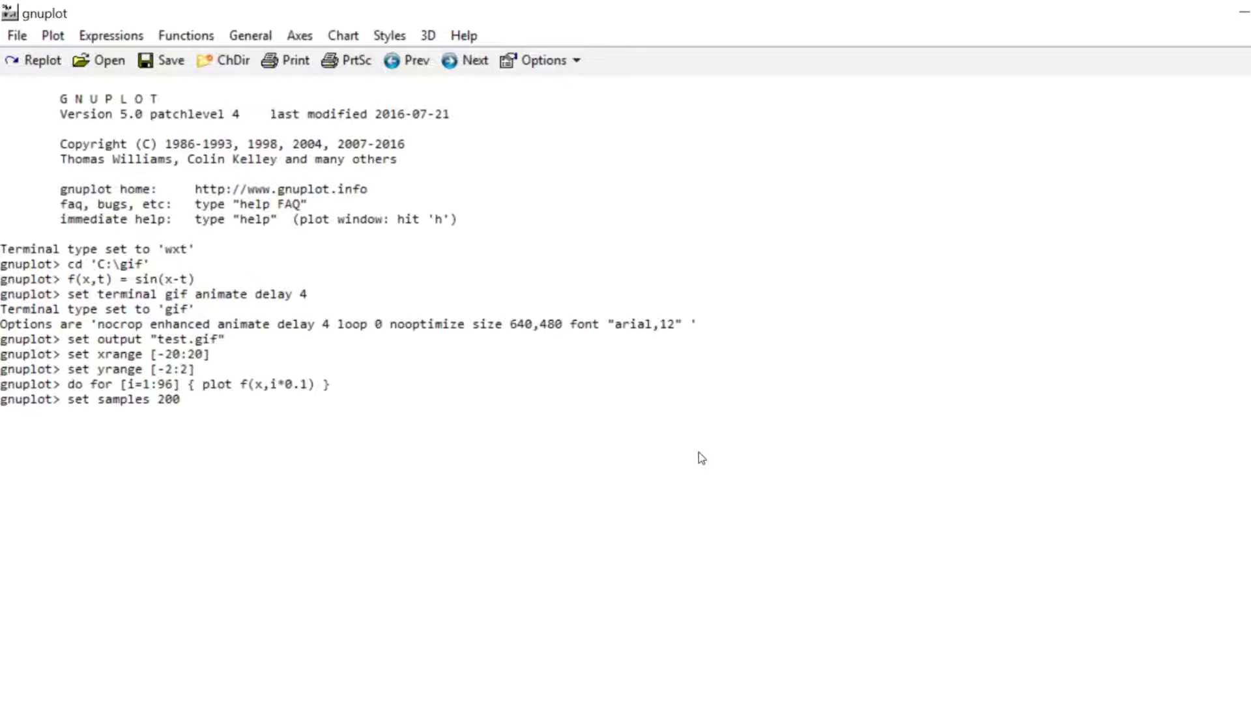
# - Raise sampling to 200 points and switch output to test2.gif
pyautogui.press('Return')
pyautogui.write('set output')
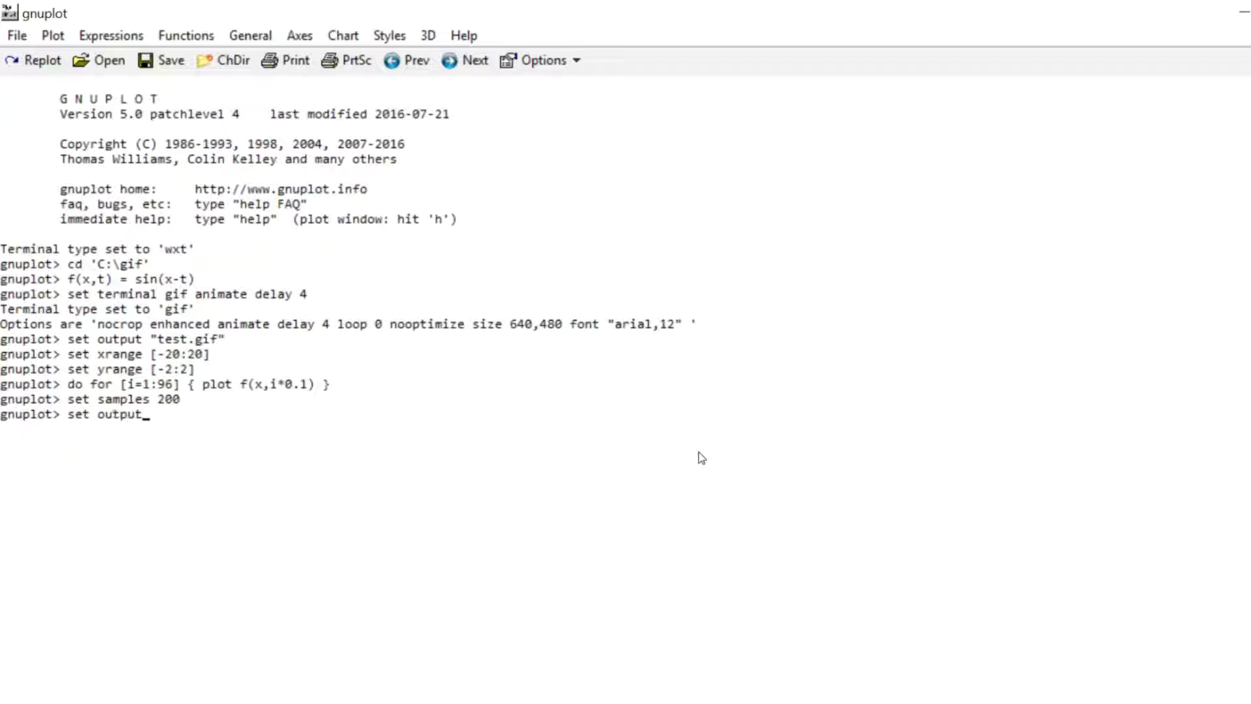
pyautogui.write(' "test2.gif"')
pyautogui.press('Return')
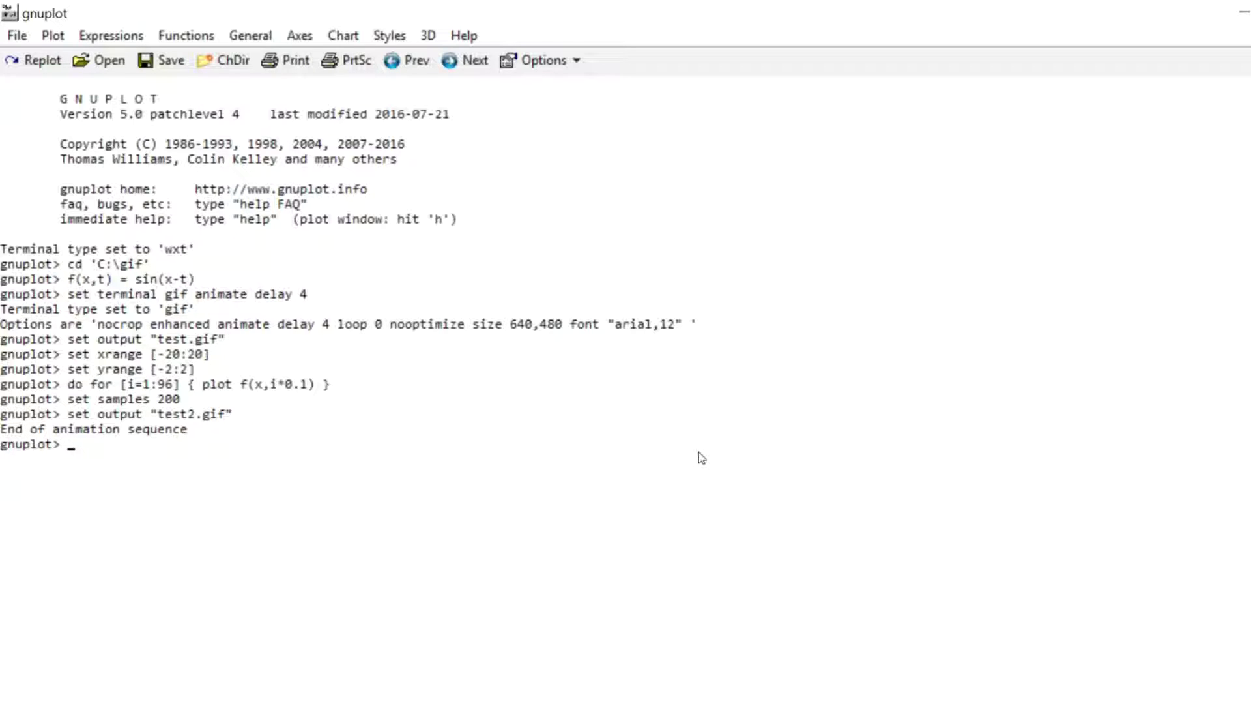
# - Reapply the animated GIF terminal with delay 4 and recall the 96-frame plotting loop
pyautogui.write('set terminal gif animate')
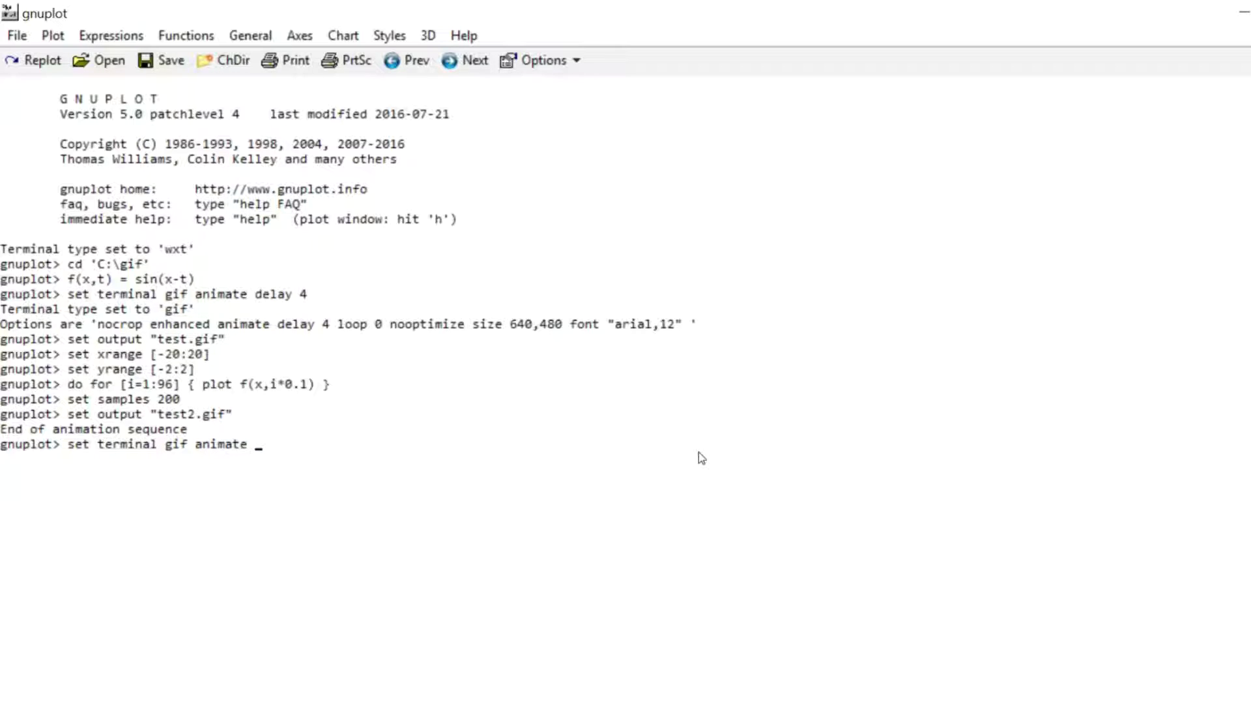
pyautogui.write('delay 4')
pyautogui.press('Return')
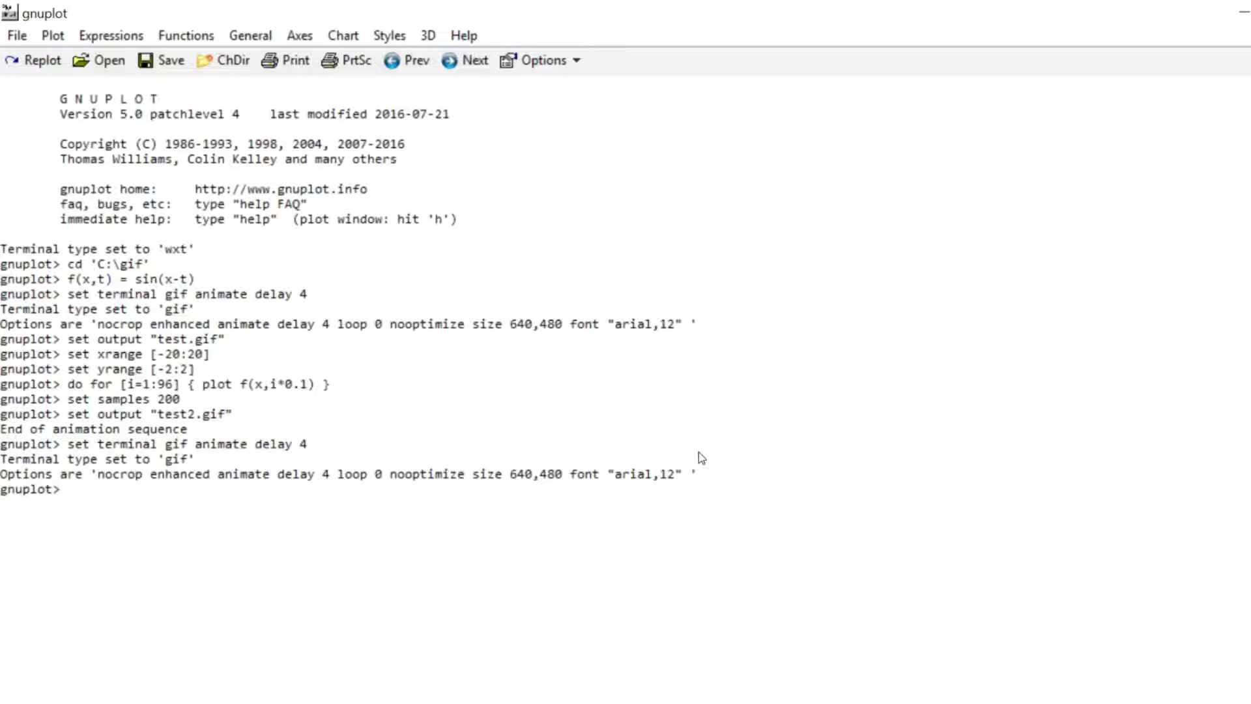
pyautogui.press('Up')
pyautogui.press('Up')
pyautogui.press('Up')
pyautogui.press('Up')
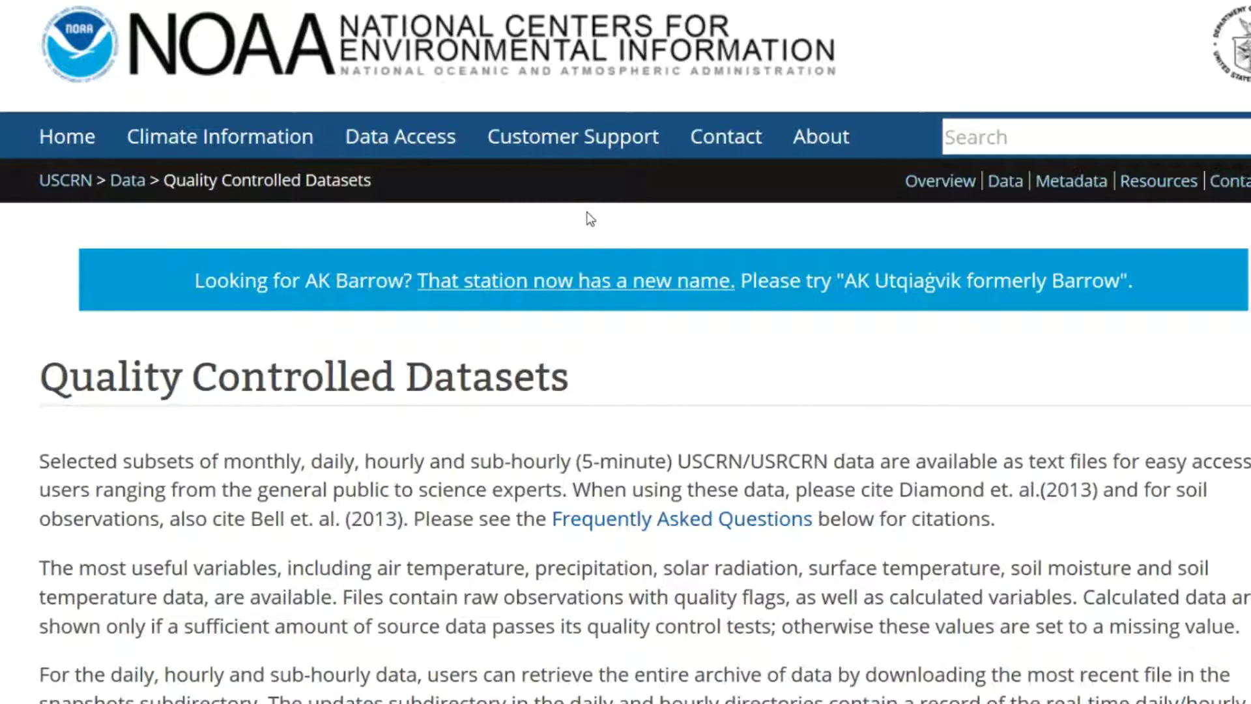
# - Locate the 2018 sub-hourly CO_Boulder_14_W.txt file on the NOAA page, then switch to Notepad++
pyautogui.scroll(-10, 554, 251)
pyautogui.scroll(-15, 548, 239)
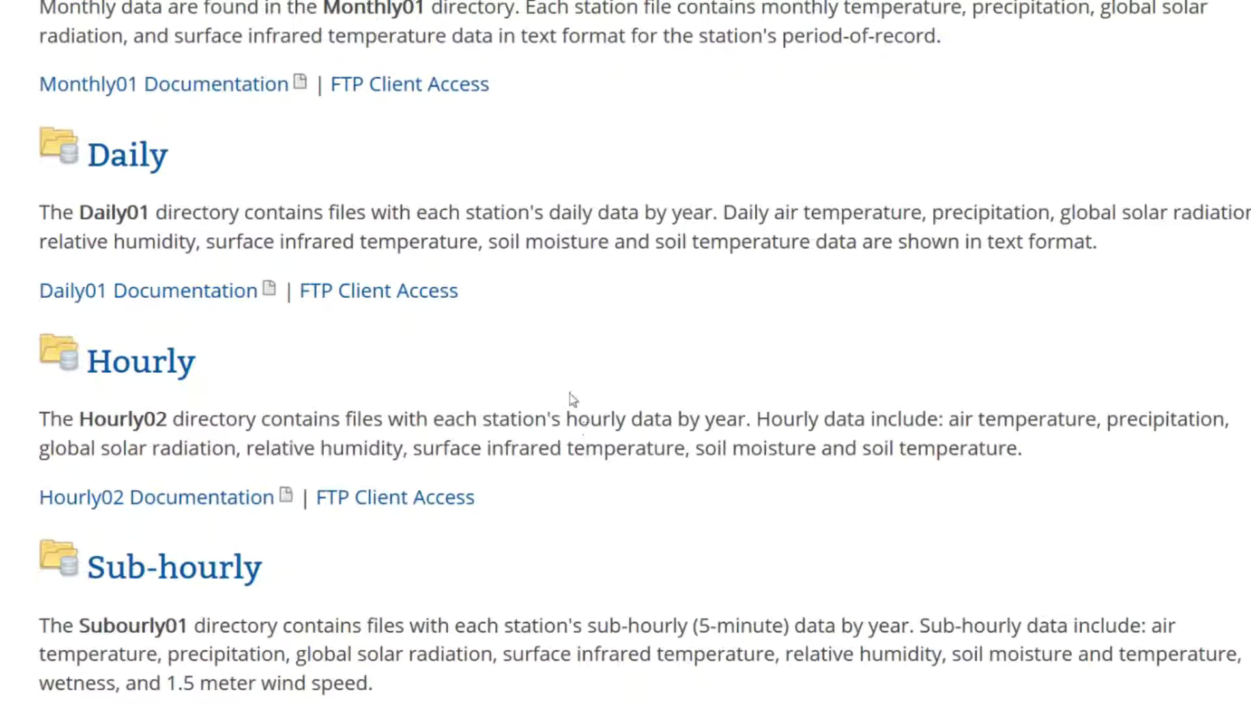
pyautogui.scroll(-4, 572, 399)
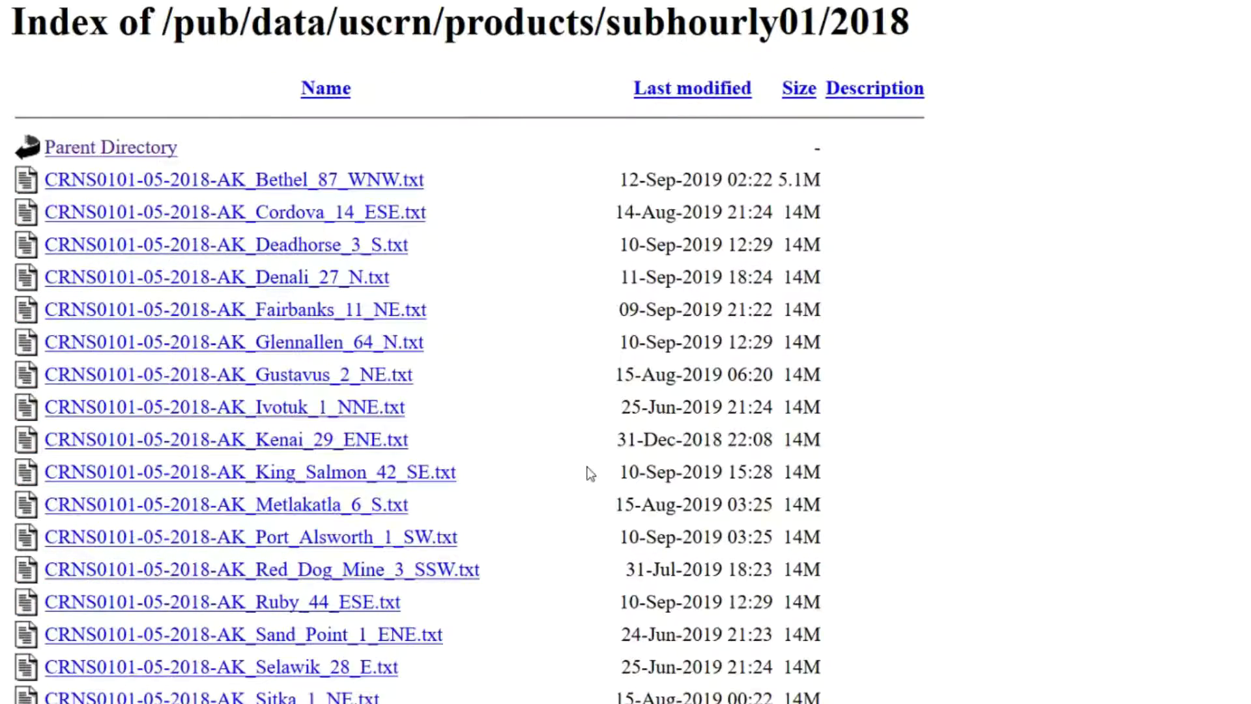
pyautogui.scroll(-8, 550, 340)
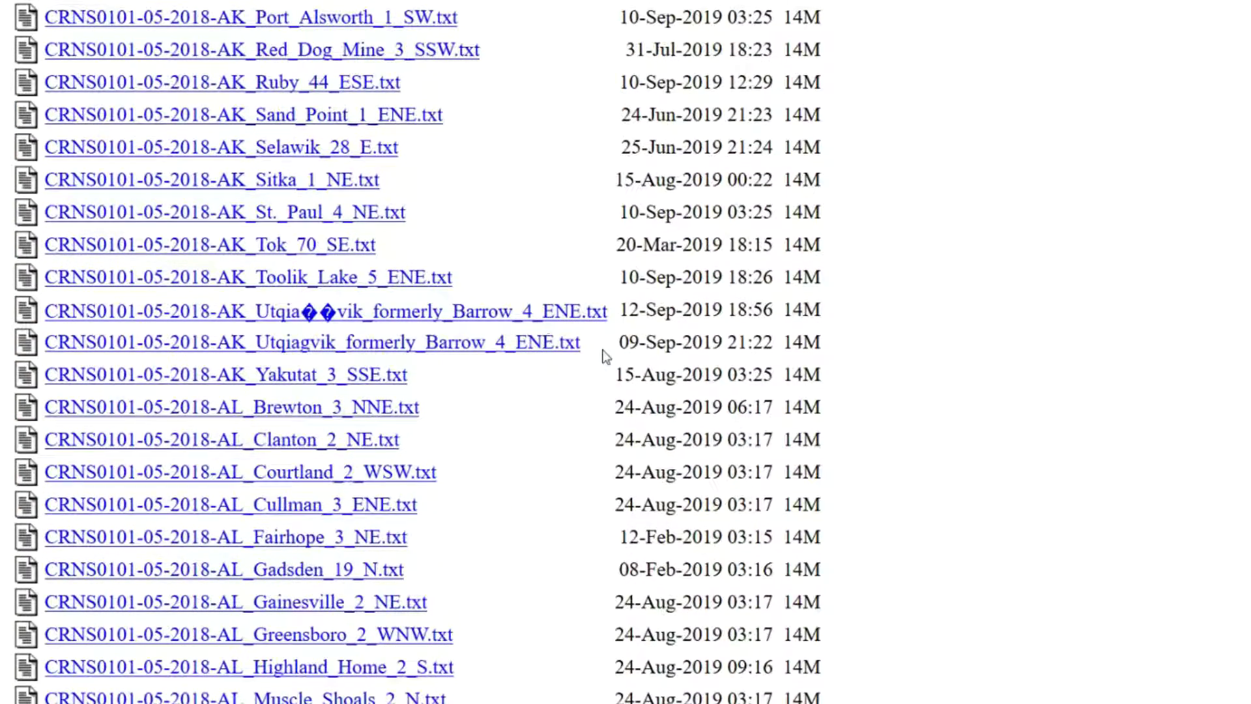
pyautogui.scroll(-17, 592, 349)
pyautogui.scroll(-7, 579, 329)
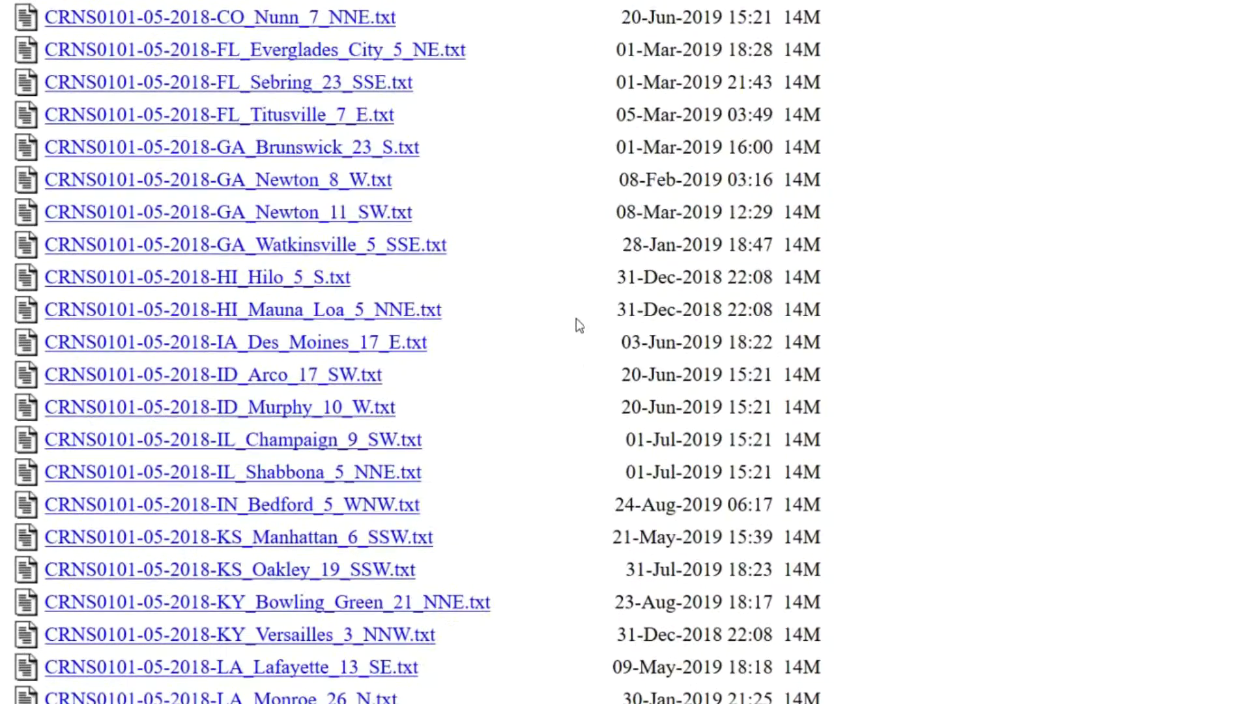
pyautogui.scroll(7, 587, 342)
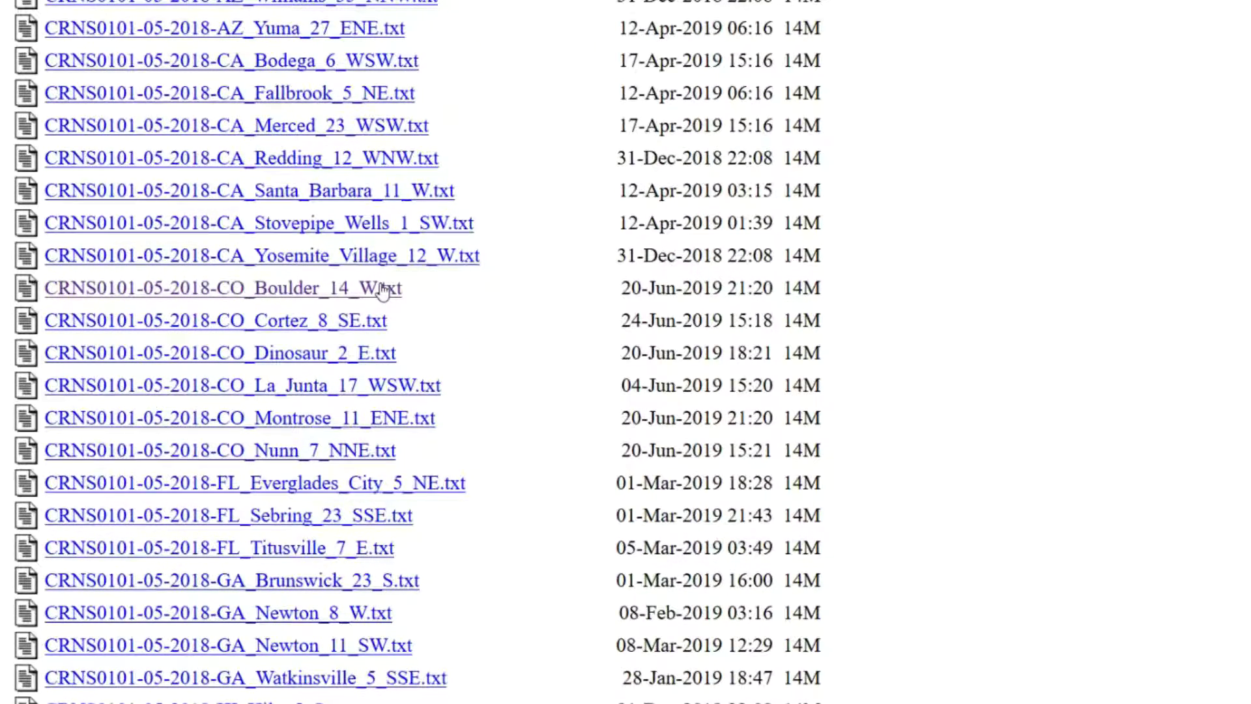
pyautogui.hotkey('alt', 'Tab')
# - Inspect the raw Boulder file's date 20180101 and times 0055 and 0100, then switch to dataset.dat
pyautogui.moveTo(655, 123); pyautogui.dragTo(608, 123)
pyautogui.click(535, 267)
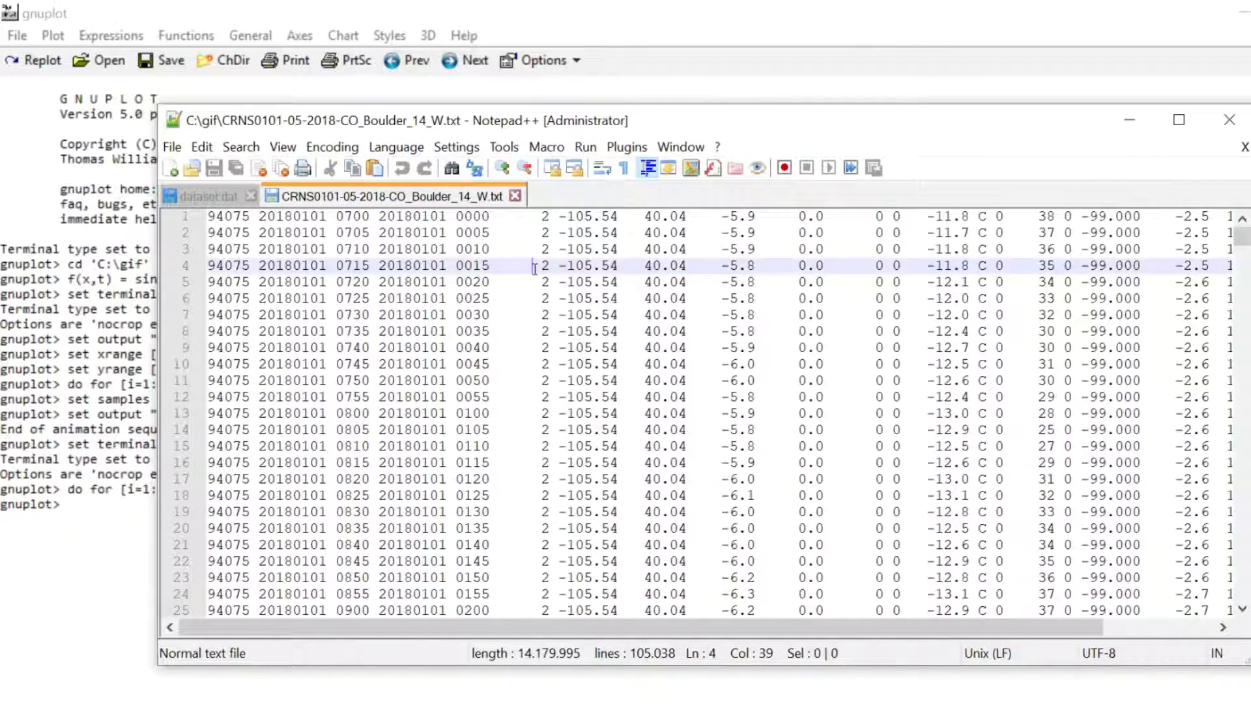
pyautogui.click(384, 219)
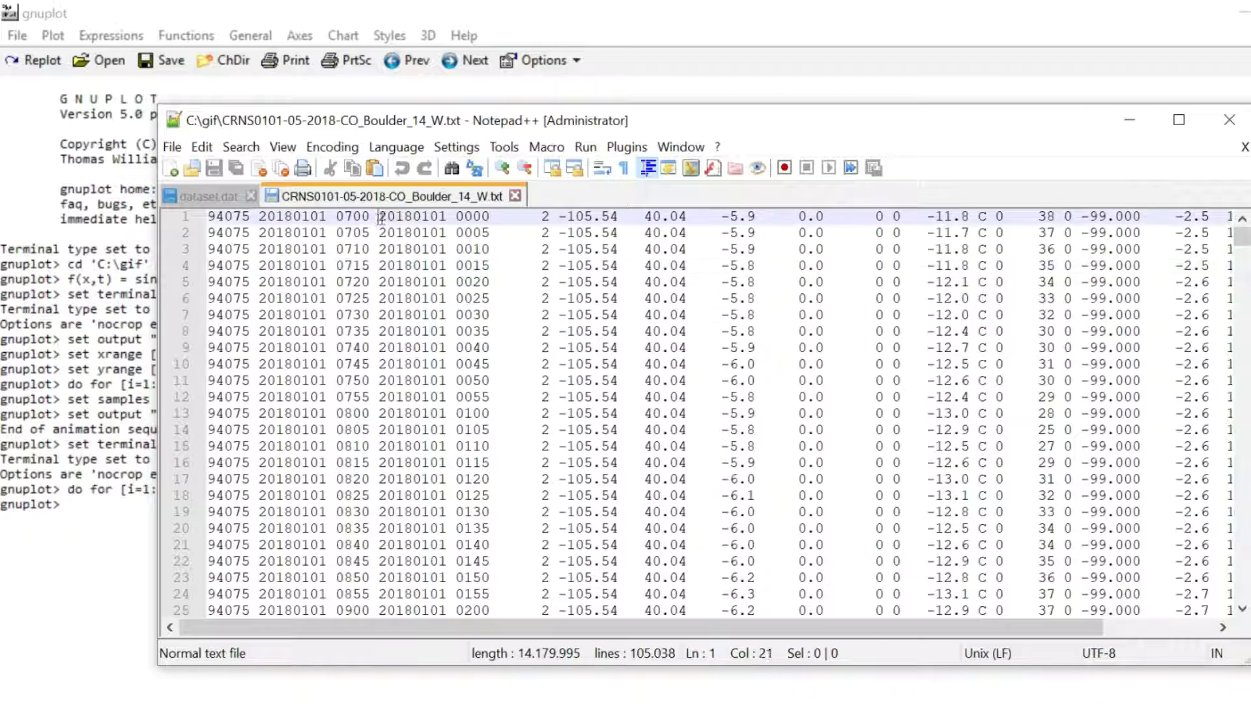
pyautogui.doubleClick(384, 220)
pyautogui.click(473, 217)
pyautogui.click(475, 396)
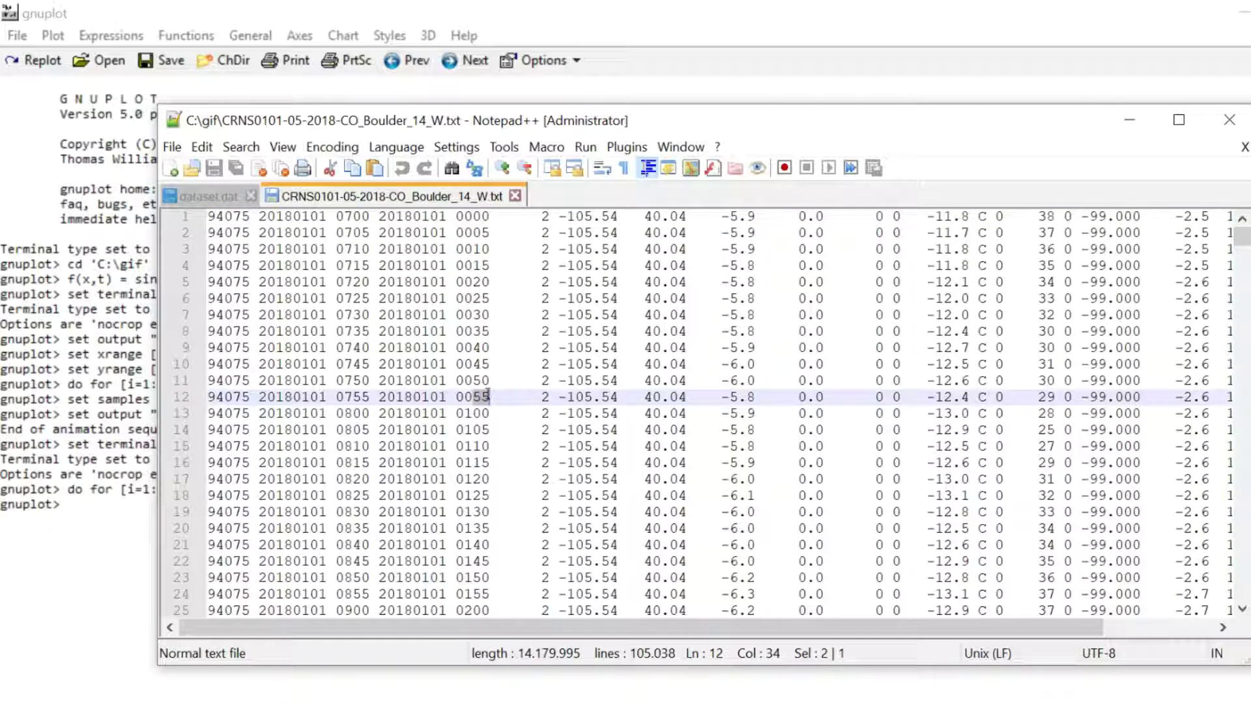
pyautogui.click(473, 414)
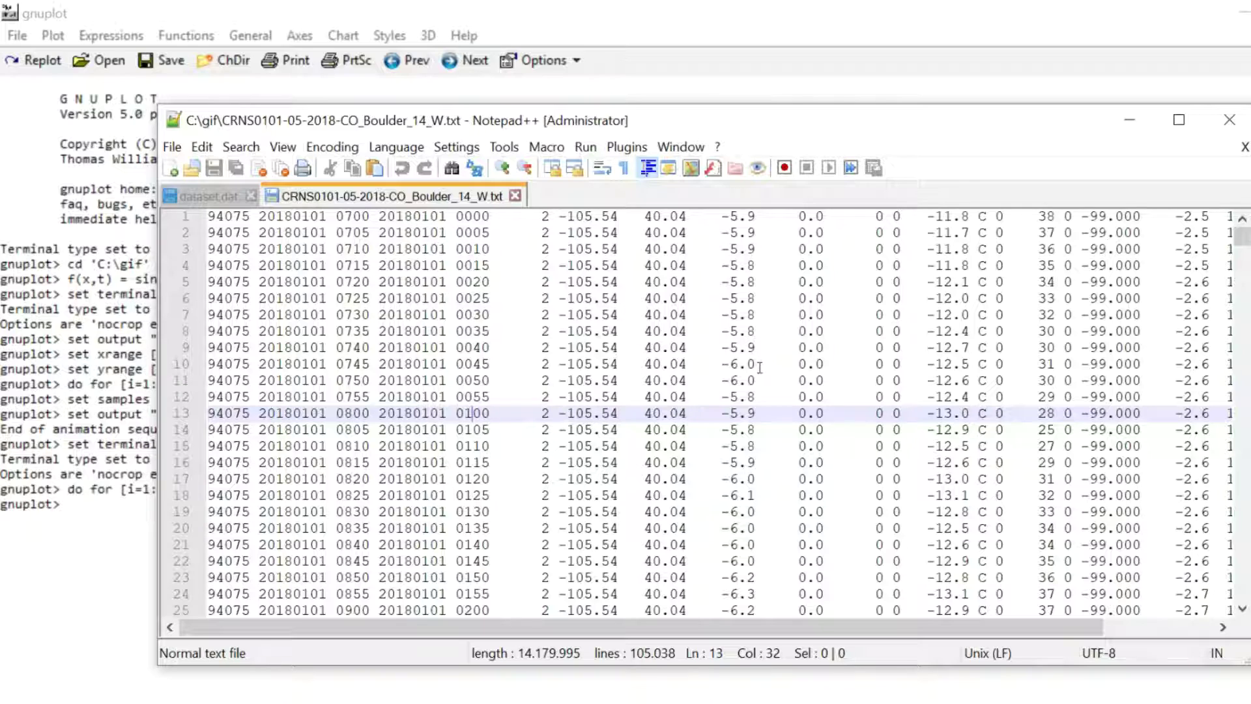
pyautogui.click(724, 221)
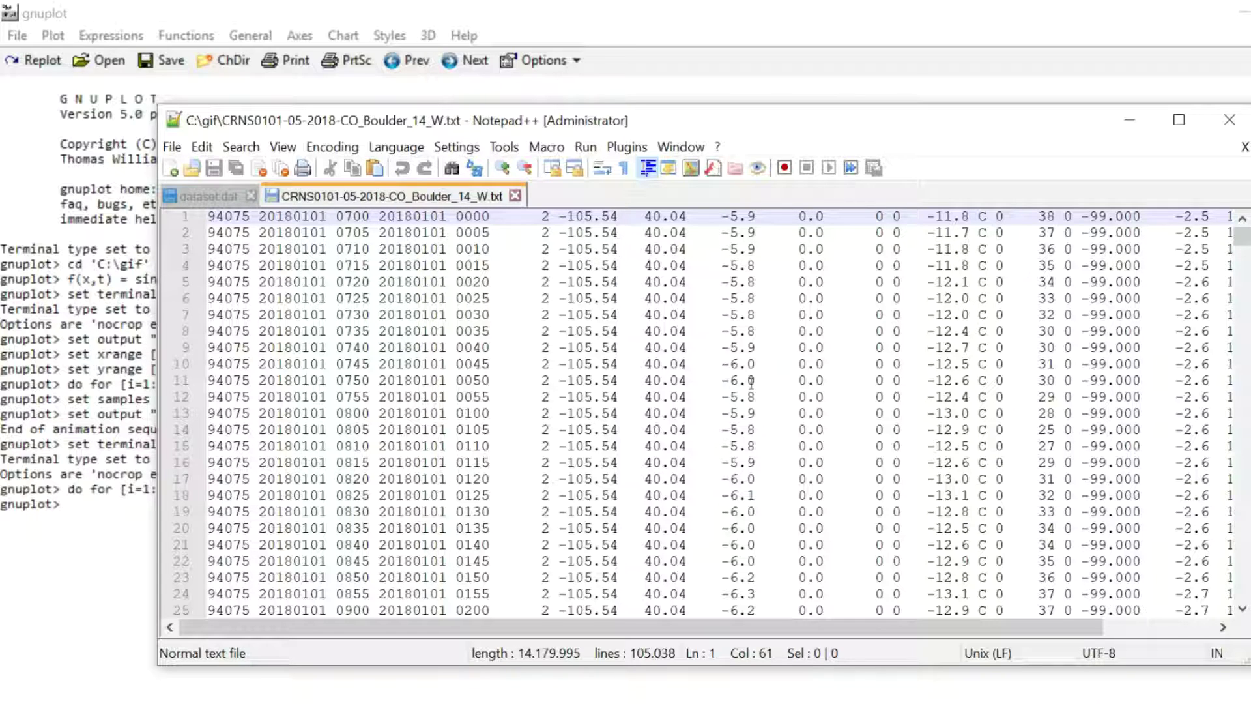
pyautogui.hotkey('ctrl', 'Tab')
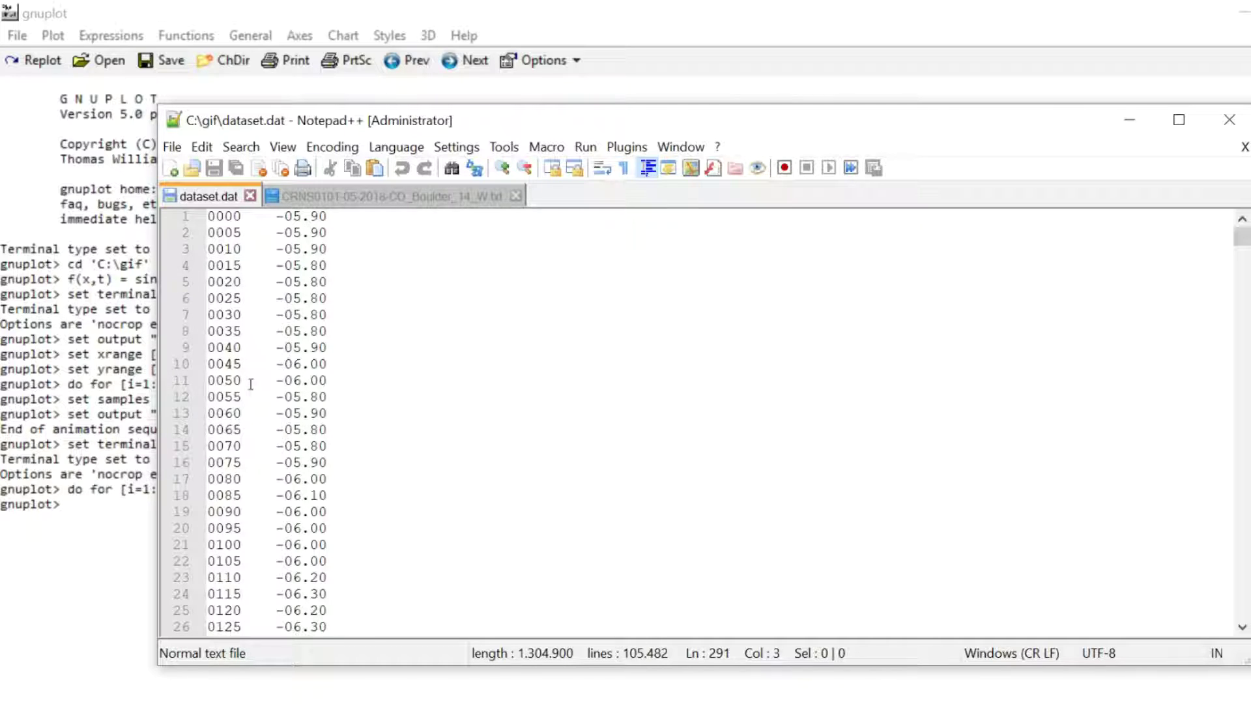
# - Scroll dataset.dat to the blank lines separating the first day's readings from the next
pyautogui.moveTo(227, 397); pyautogui.dragTo(243, 398)
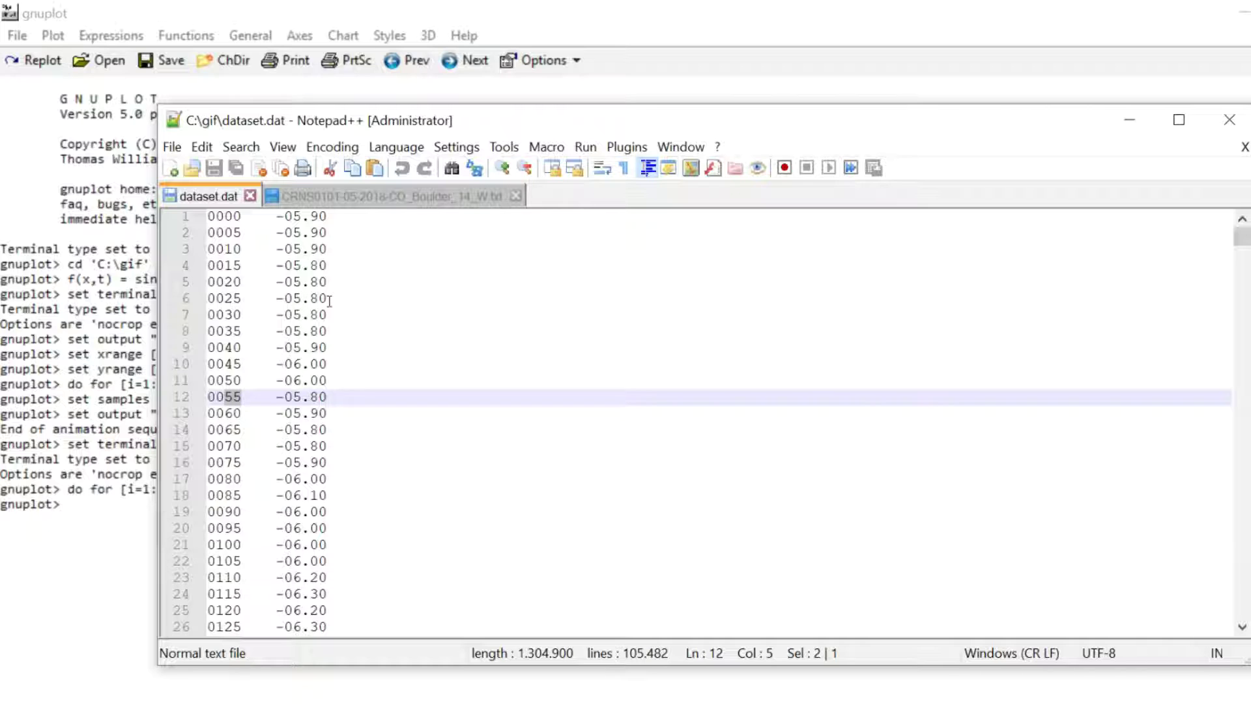
pyautogui.scroll(-20, 313, 299)
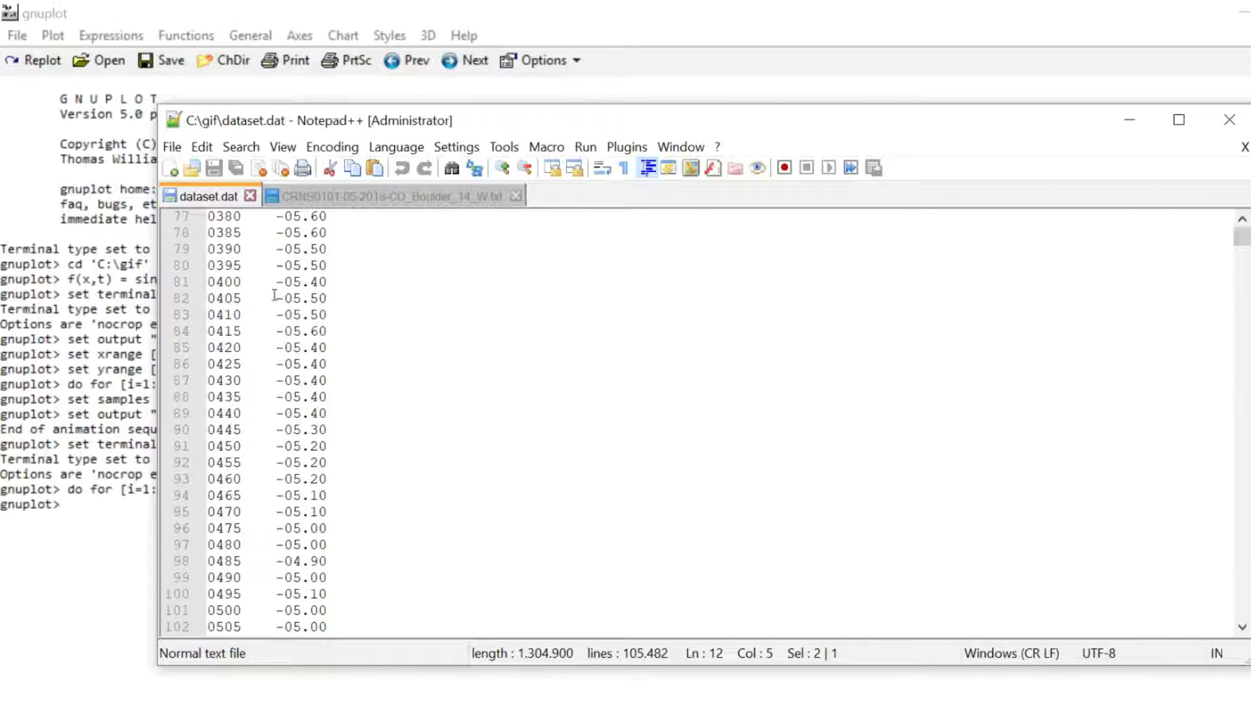
pyautogui.scroll(-20, 274, 295)
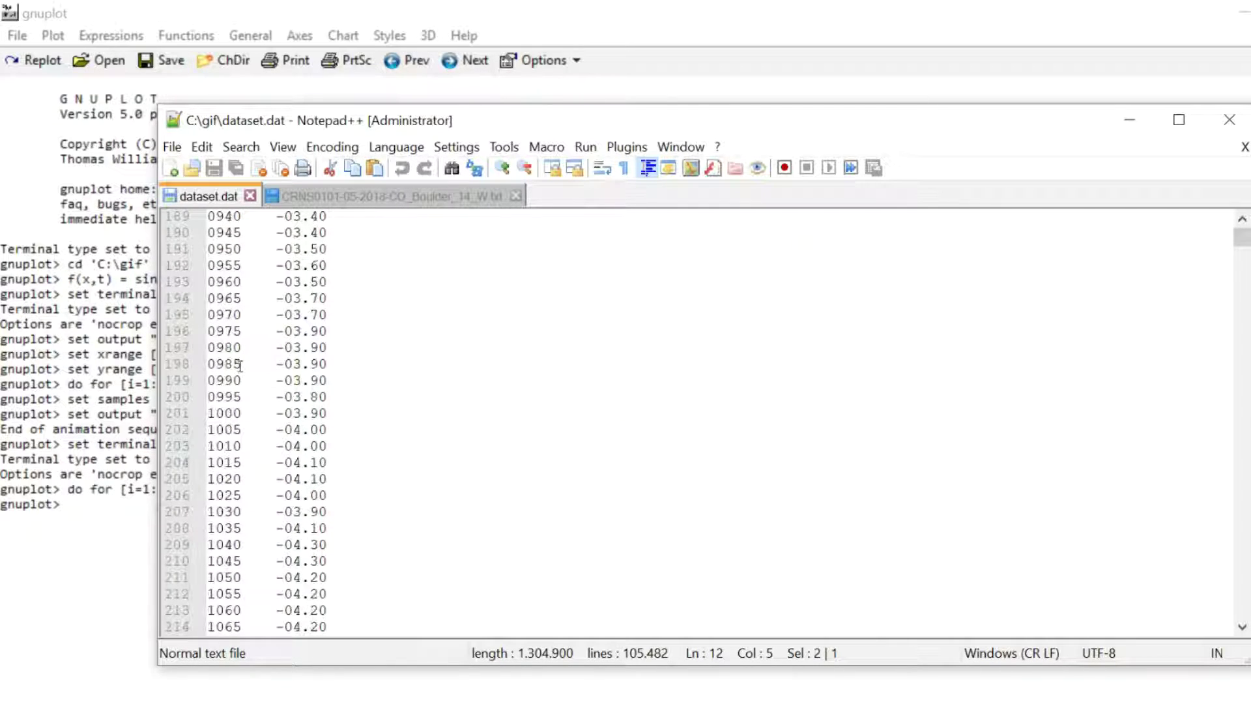
pyautogui.scroll(-20, 240, 366)
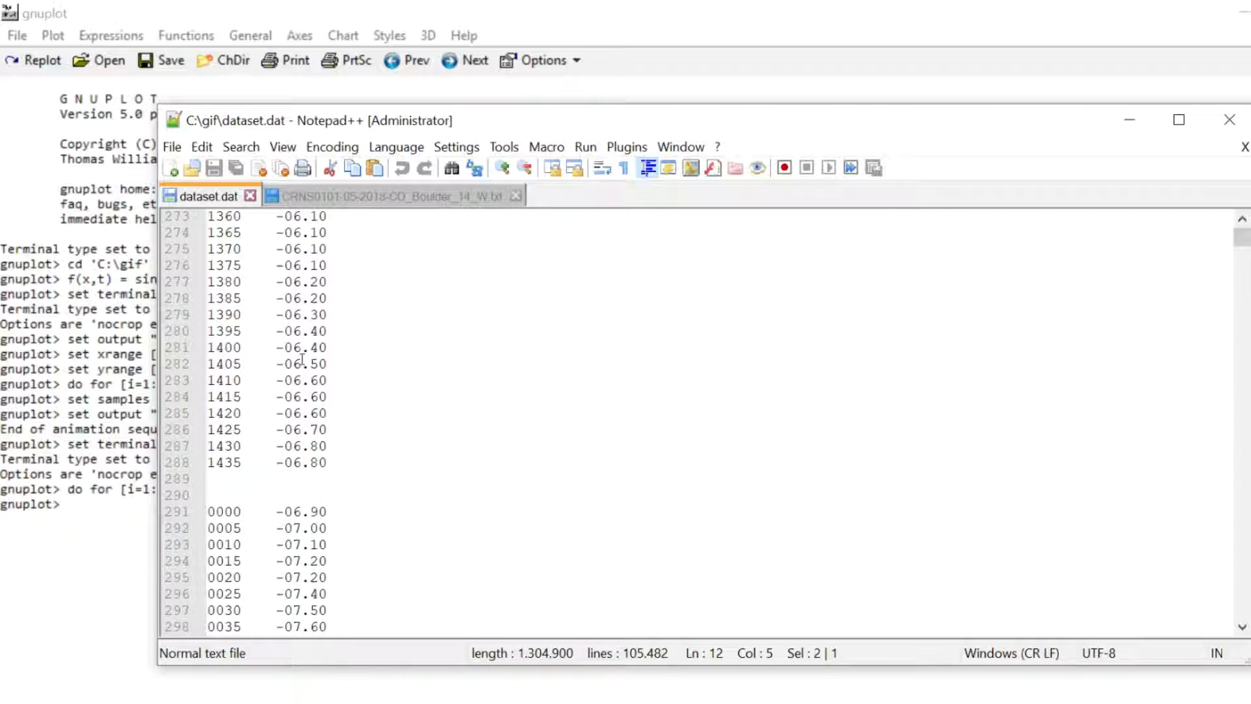
pyautogui.scroll(-3, 302, 359)
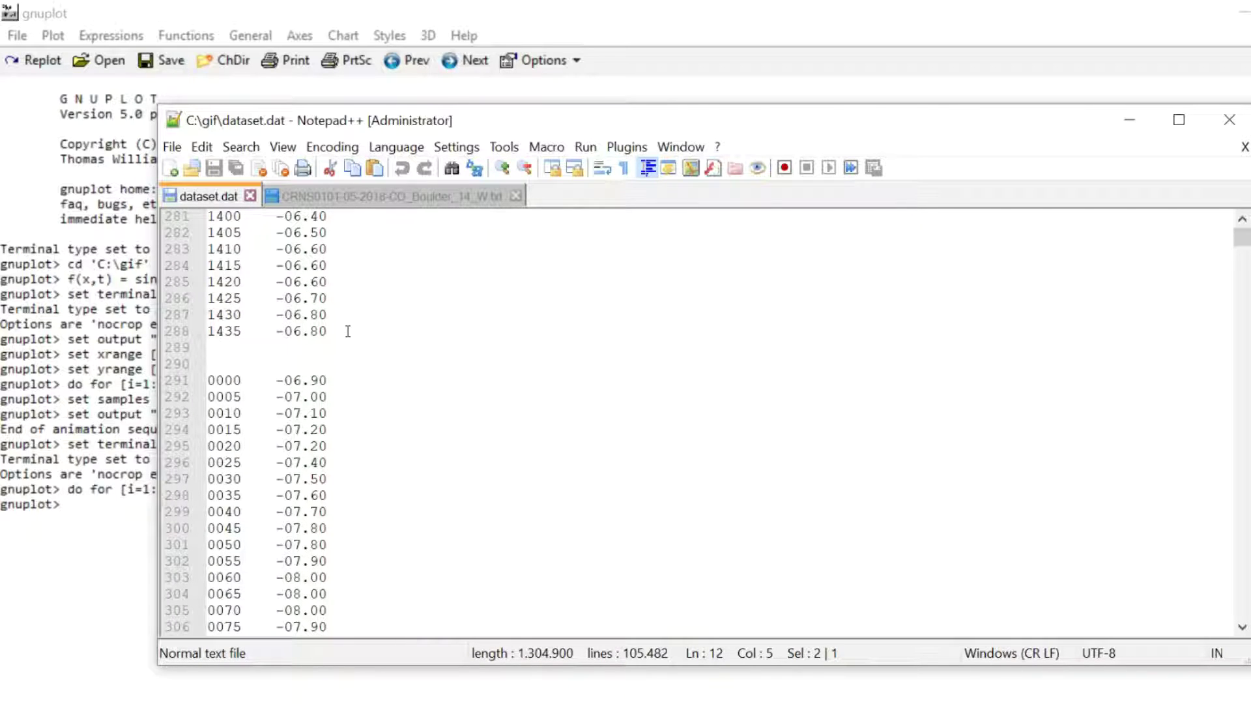
pyautogui.click(227, 364)
pyautogui.click(234, 332)
pyautogui.click(247, 364)
pyautogui.click(248, 347)
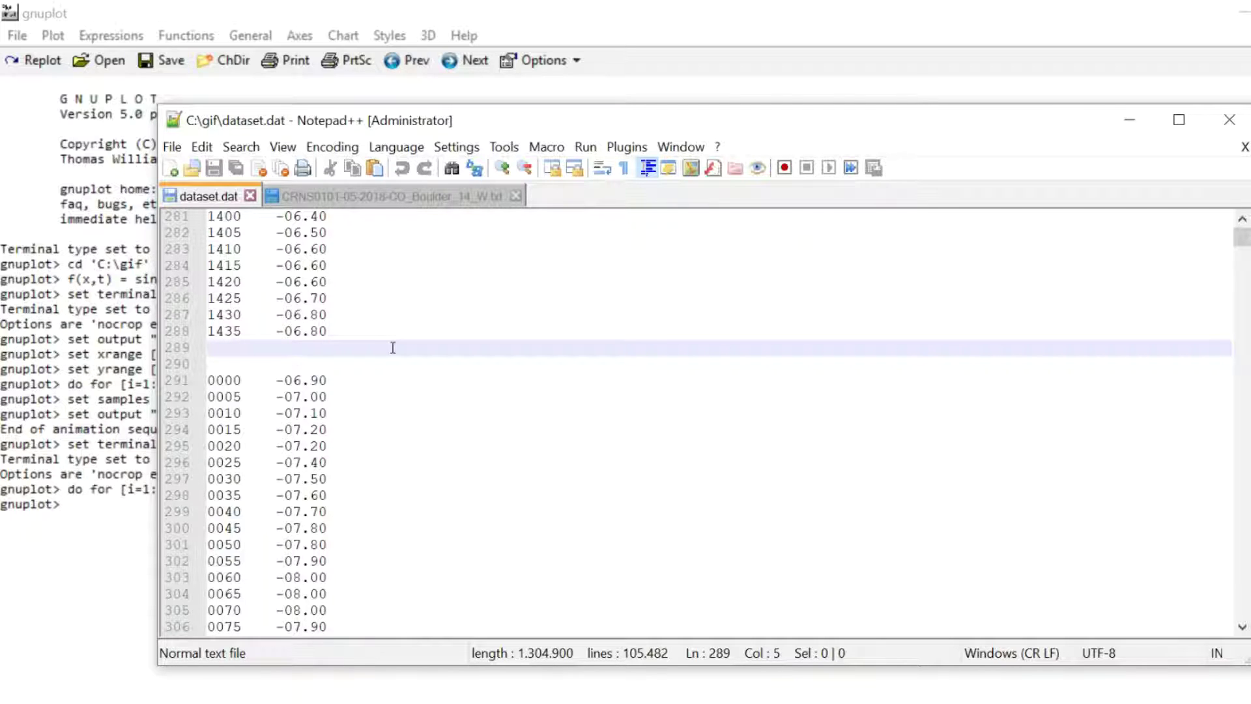
# - Select the 0000 time starting the next day on line 291, then return to gnuplot
pyautogui.click(374, 382)
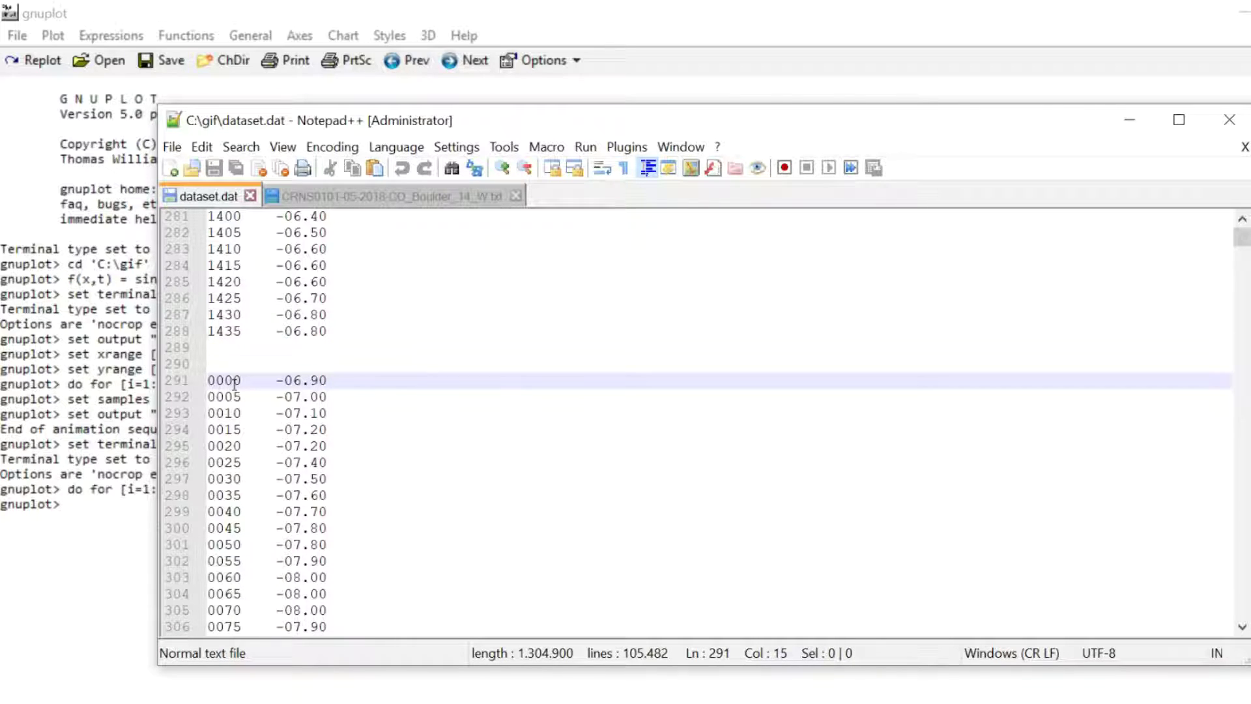
pyautogui.moveTo(242, 379); pyautogui.dragTo(186, 387)
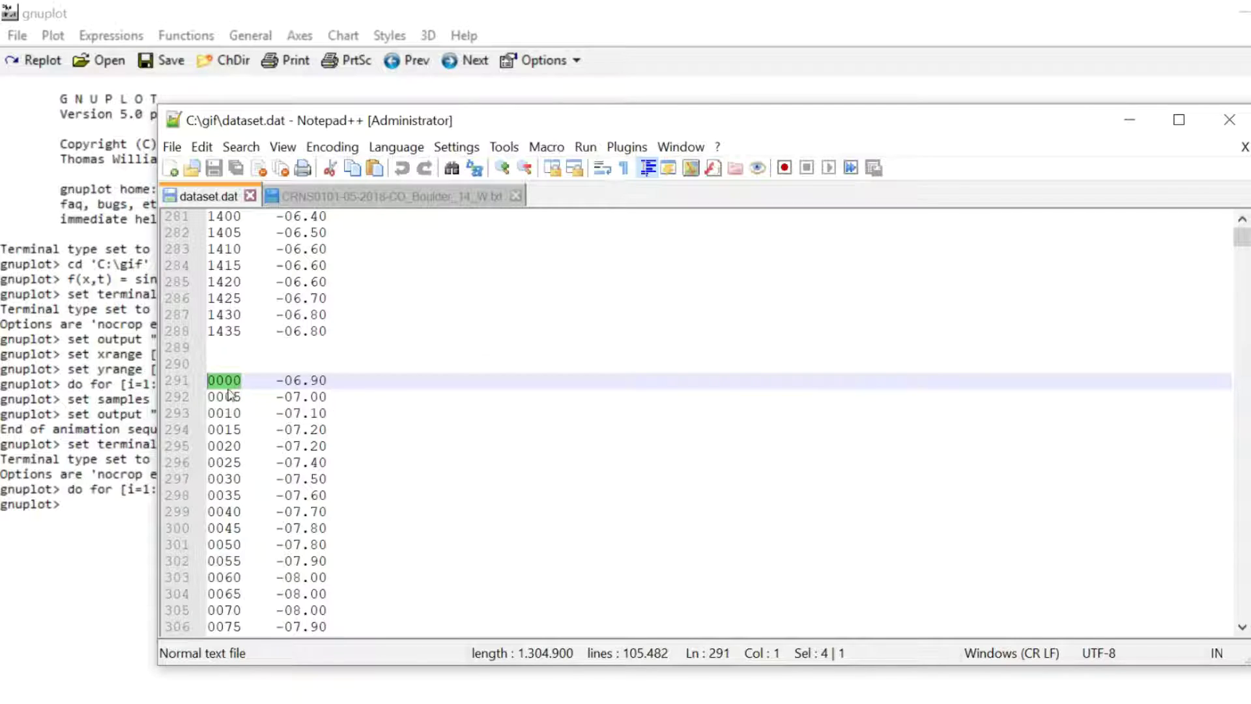
pyautogui.scroll(-20, 350, 418)
pyautogui.scroll(20, 313, 404)
pyautogui.scroll(1, 276, 395)
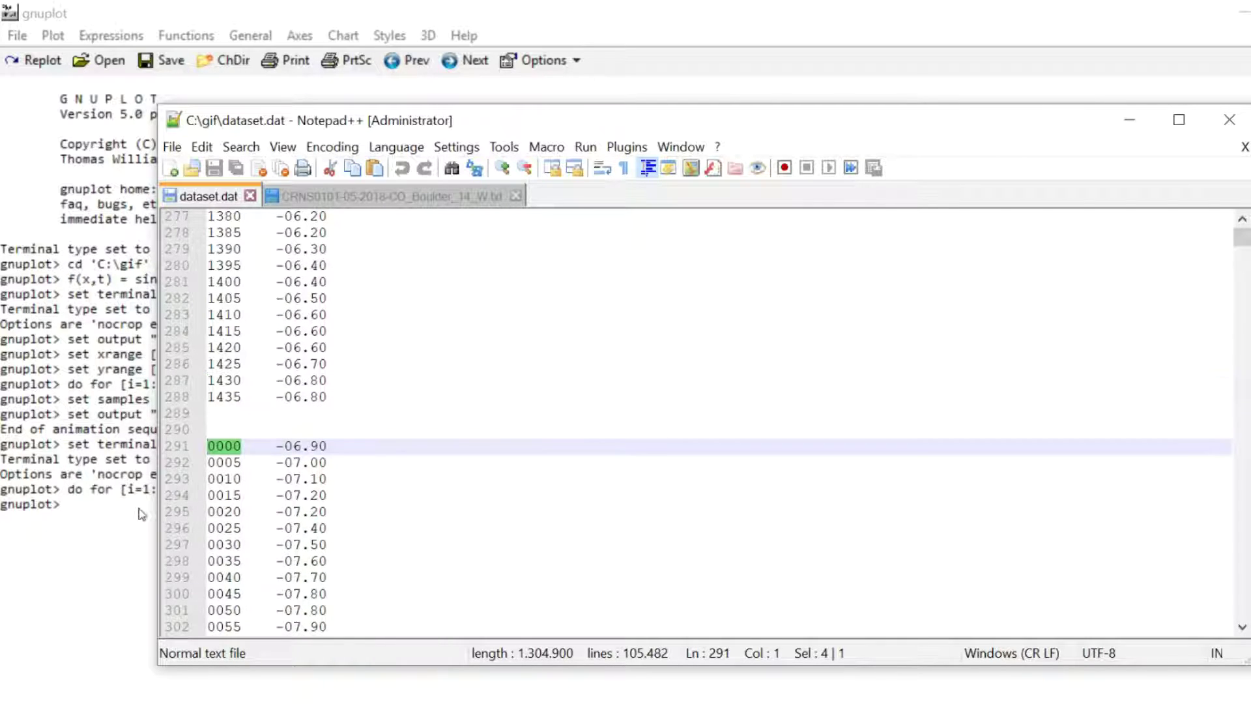
pyautogui.click(127, 505)
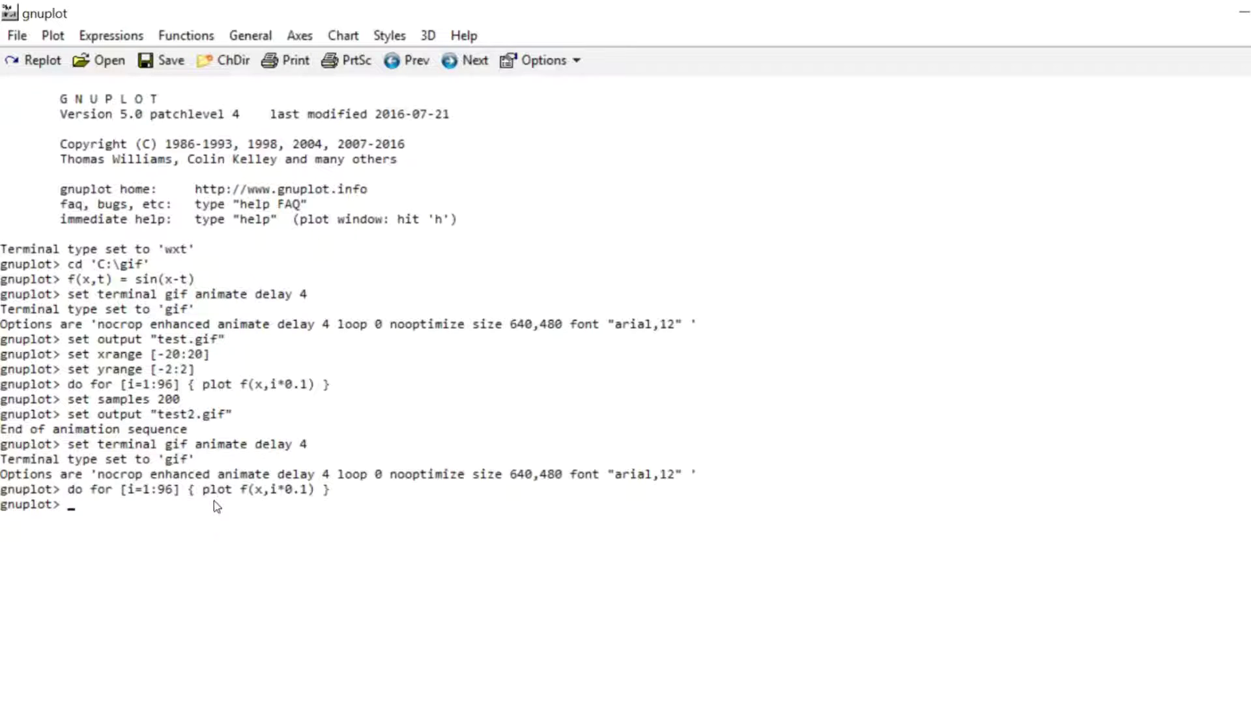
# - Run stats "dataset.dat" name "A" and review its Minimum/Maximum rows showing only 343 records
pyautogui.write('stats "dataset.dat')
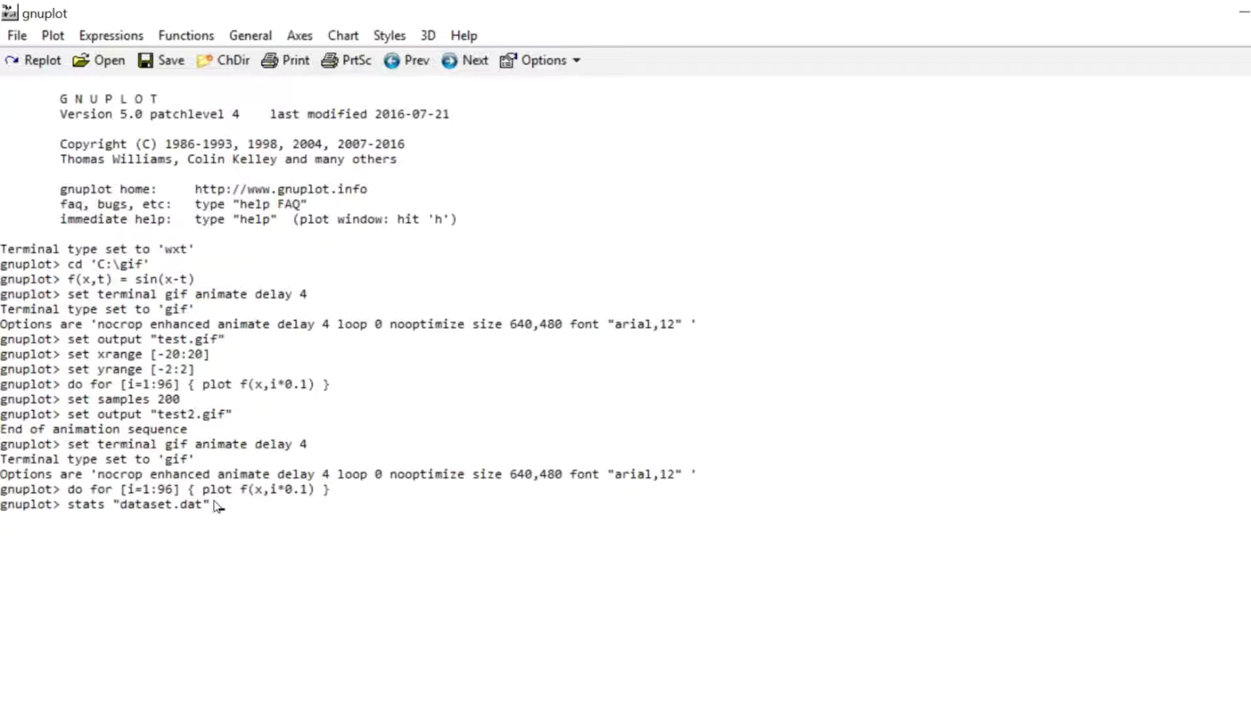
pyautogui.write('" name "A"')
pyautogui.press('Return')
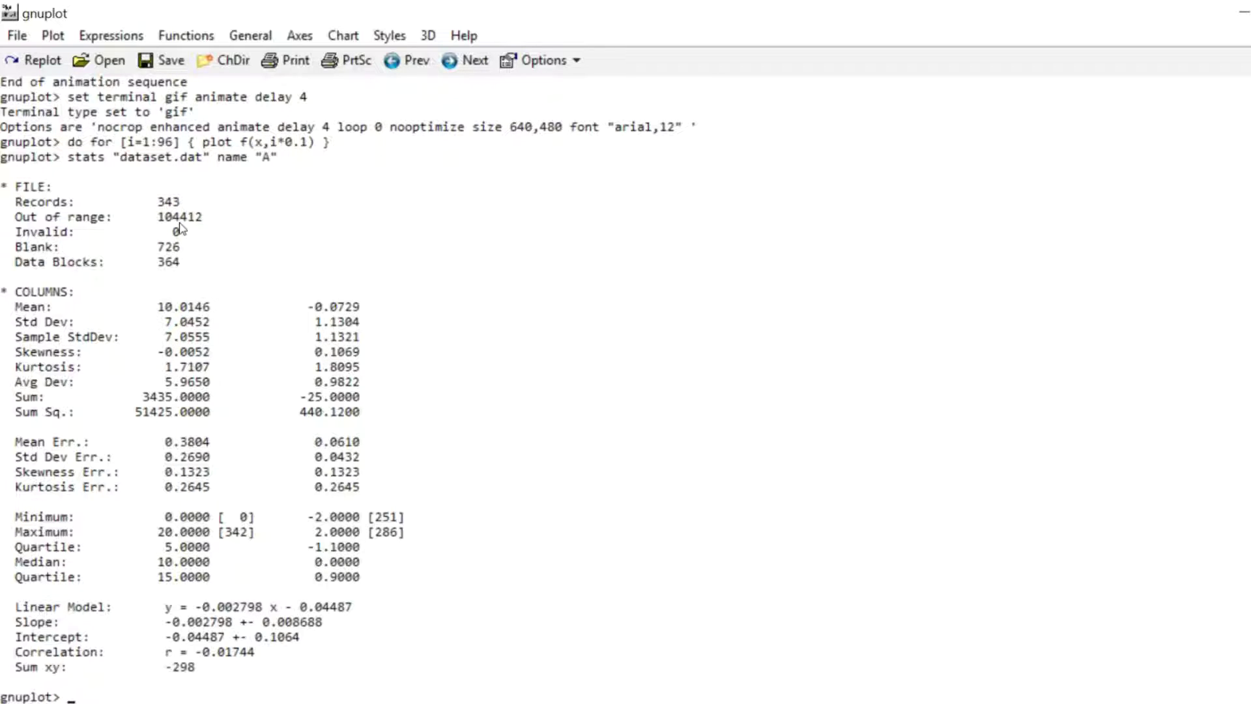
pyautogui.scroll(4, 214, 215)
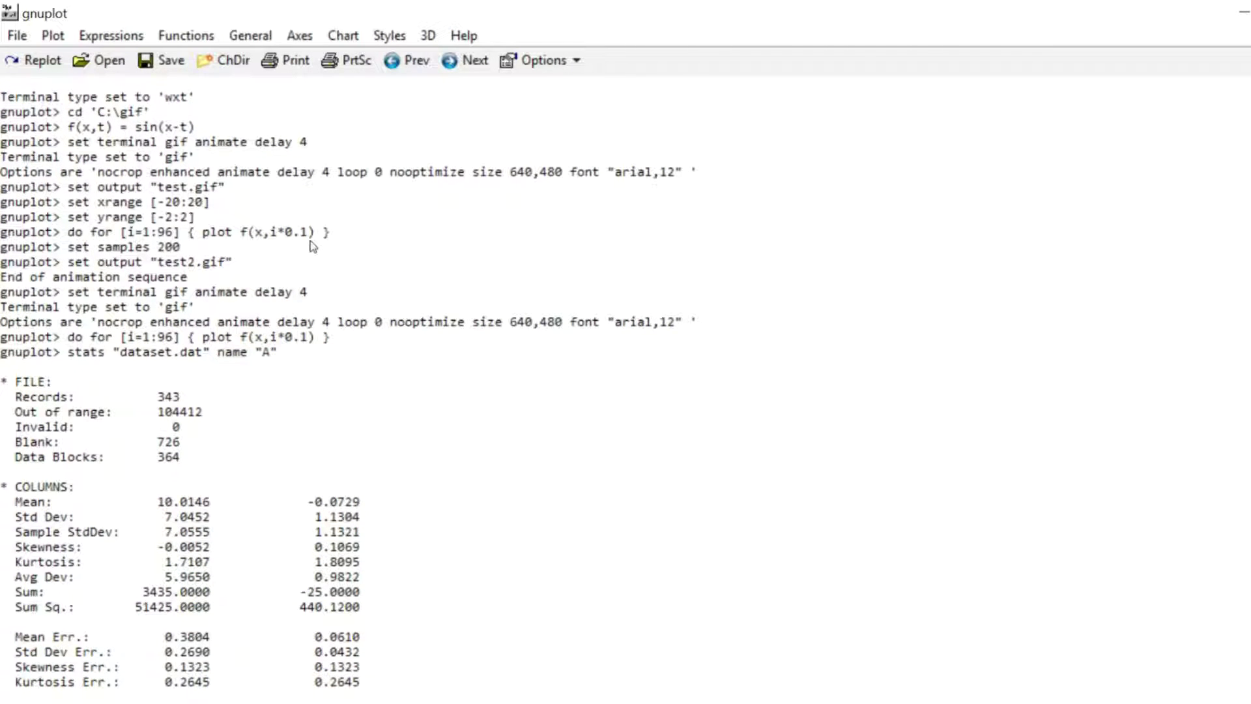
pyautogui.scroll(-2, 217, 301)
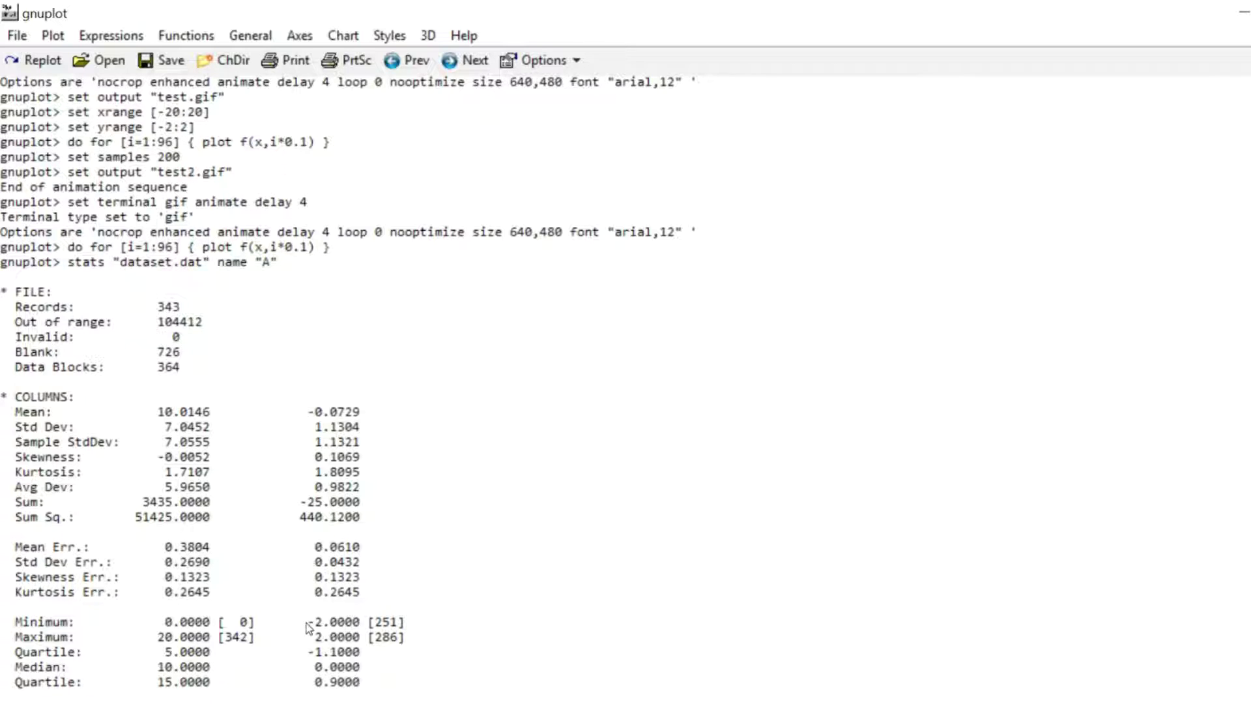
pyautogui.moveTo(303, 619); pyautogui.dragTo(350, 645)
pyautogui.scroll(-3, 223, 335)
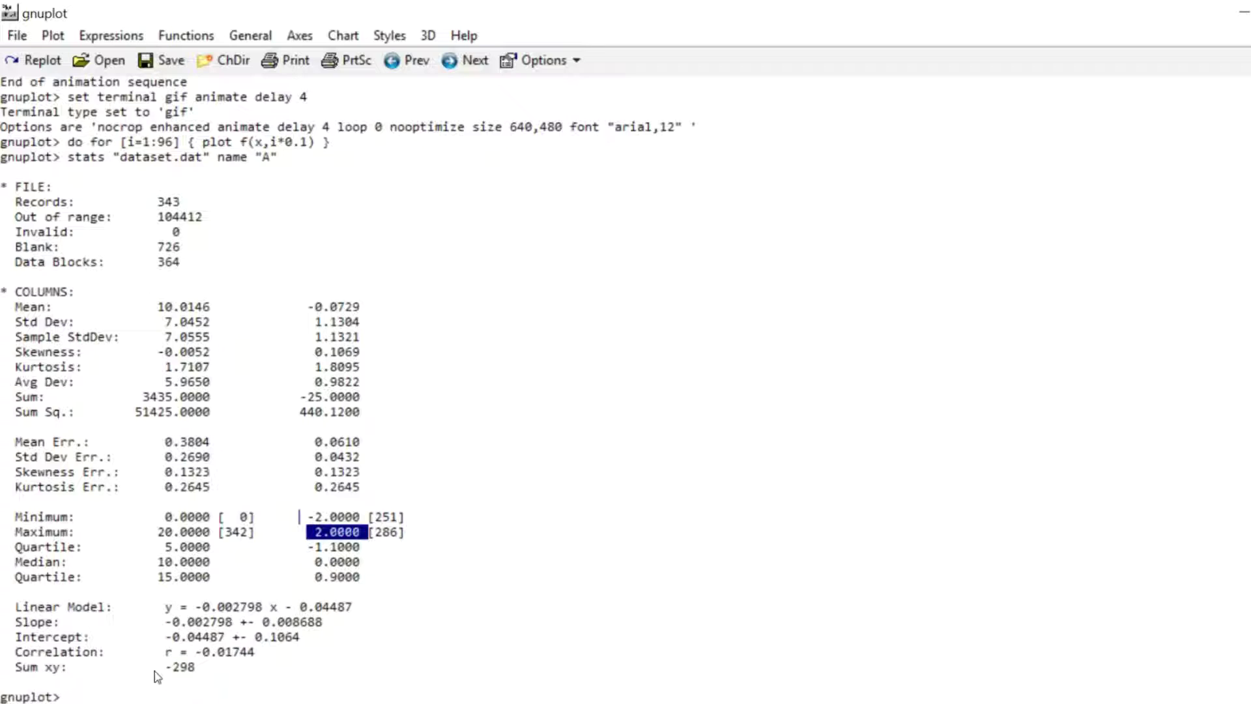
# - Unset the x and y ranges and rerun stats on dataset.dat, now counting 104755 records
pyautogui.click(164, 697)
pyautogui.write('unset xra')
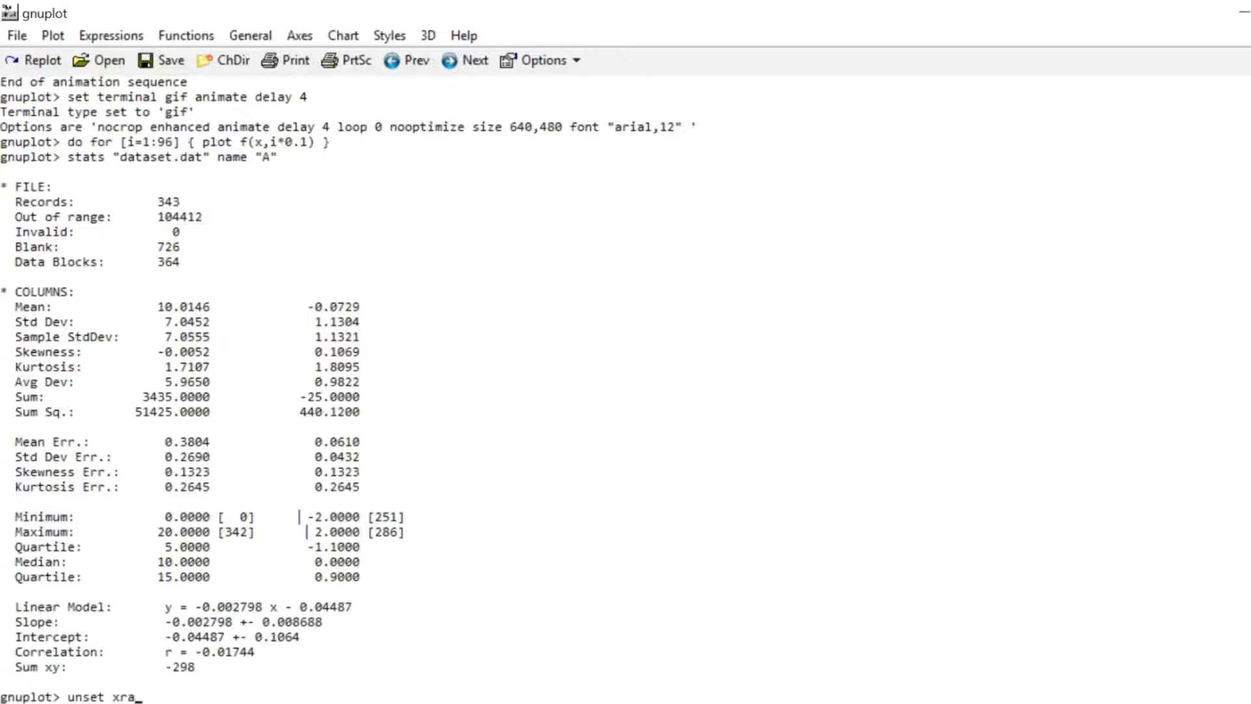
pyautogui.write('ngw')
pyautogui.press('Return')
pyautogui.write('unset xrange')
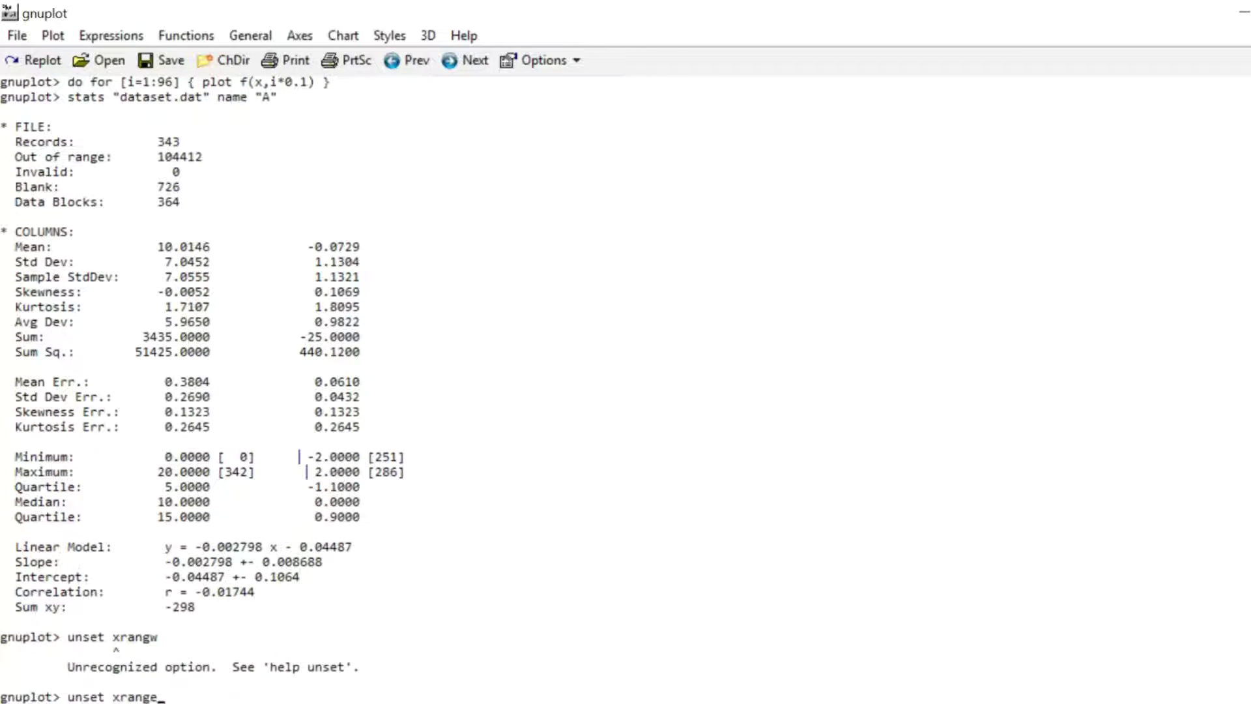
pyautogui.press('Return')
pyautogui.write('unset yra')
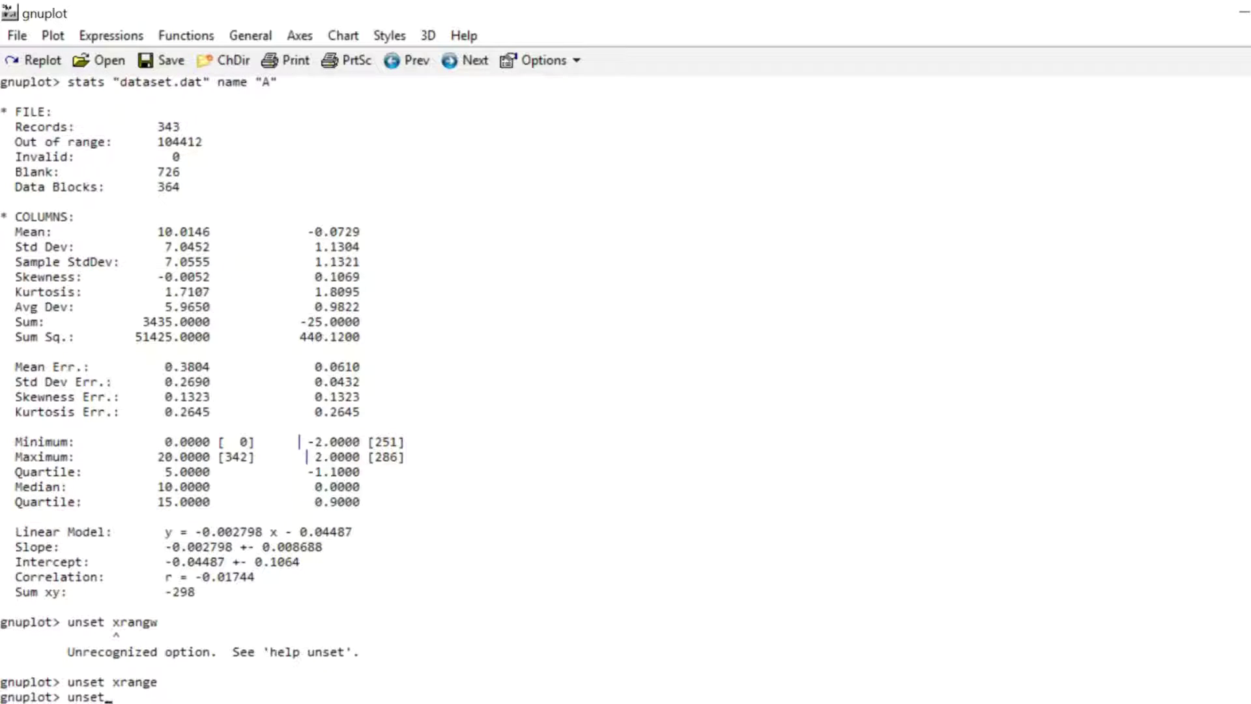
pyautogui.write('nge')
pyautogui.press('Return')
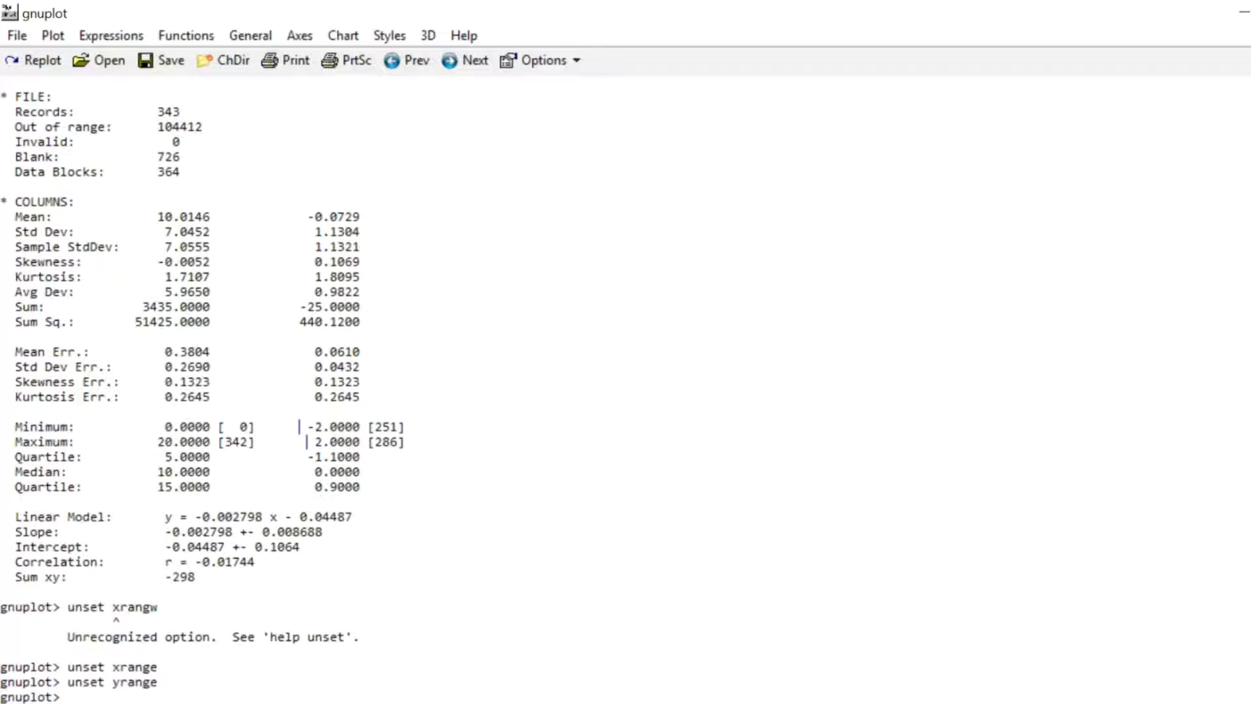
pyautogui.write('stats "dataset.dat" name "A"')
pyautogui.press('Return')
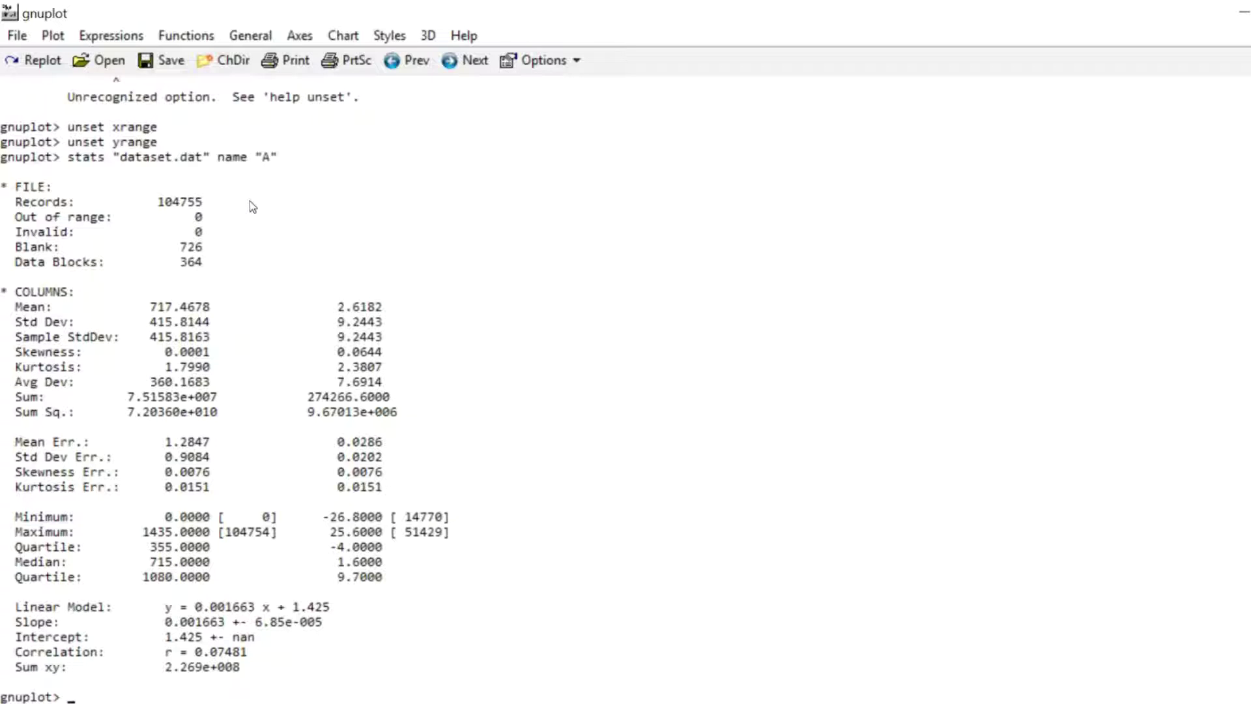
pyautogui.moveTo(178, 247); pyautogui.dragTo(206, 247)
pyautogui.click(206, 248)
pyautogui.click(228, 265)
pyautogui.moveTo(314, 516); pyautogui.dragTo(386, 520)
# - Set xrange [A_min_x:A_max_x] and yrange [A_min_y-1:A_max_y+1] from the stats results
pyautogui.write('set xrange [A_')
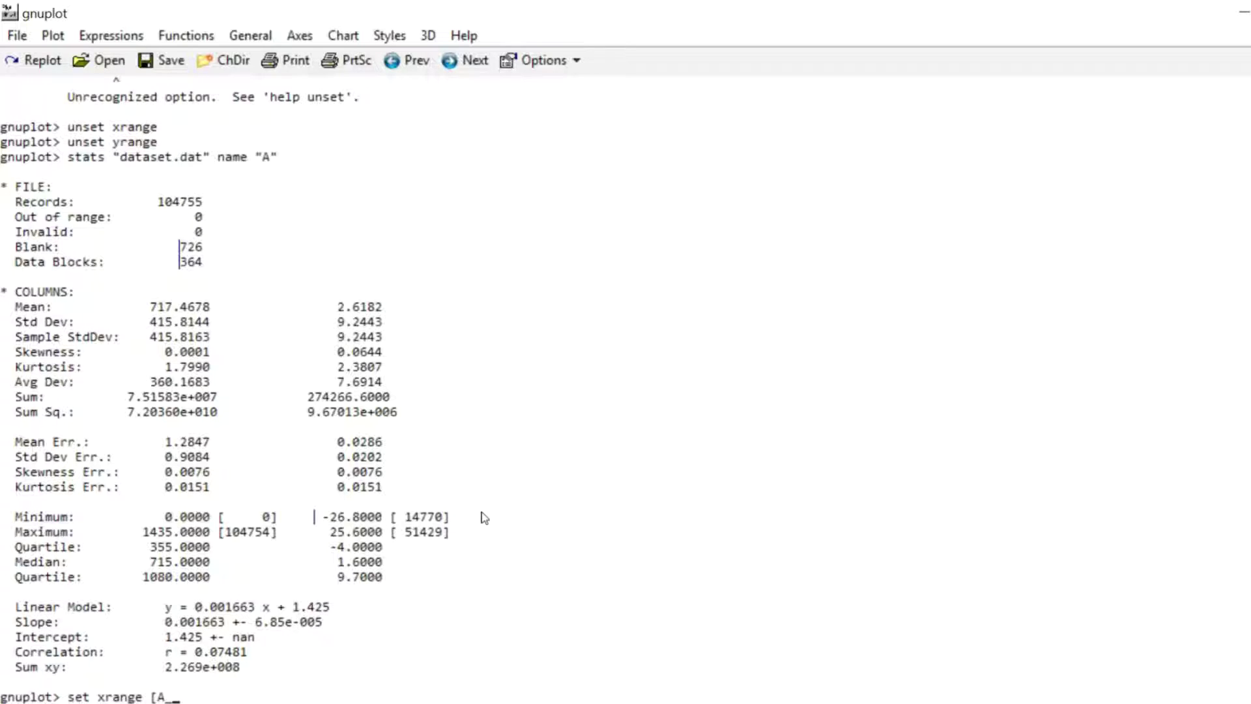
pyautogui.write('min_x:A_max_x]')
pyautogui.press('Return')
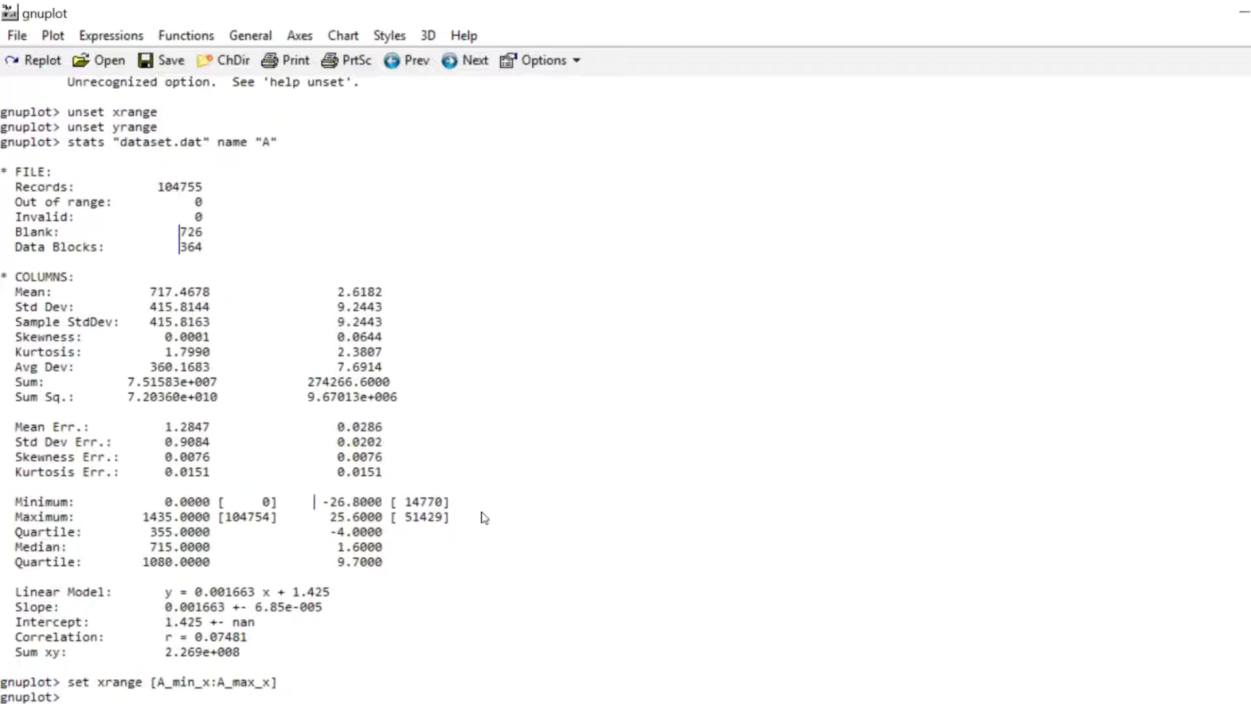
pyautogui.write('set yrange [A_min_y')
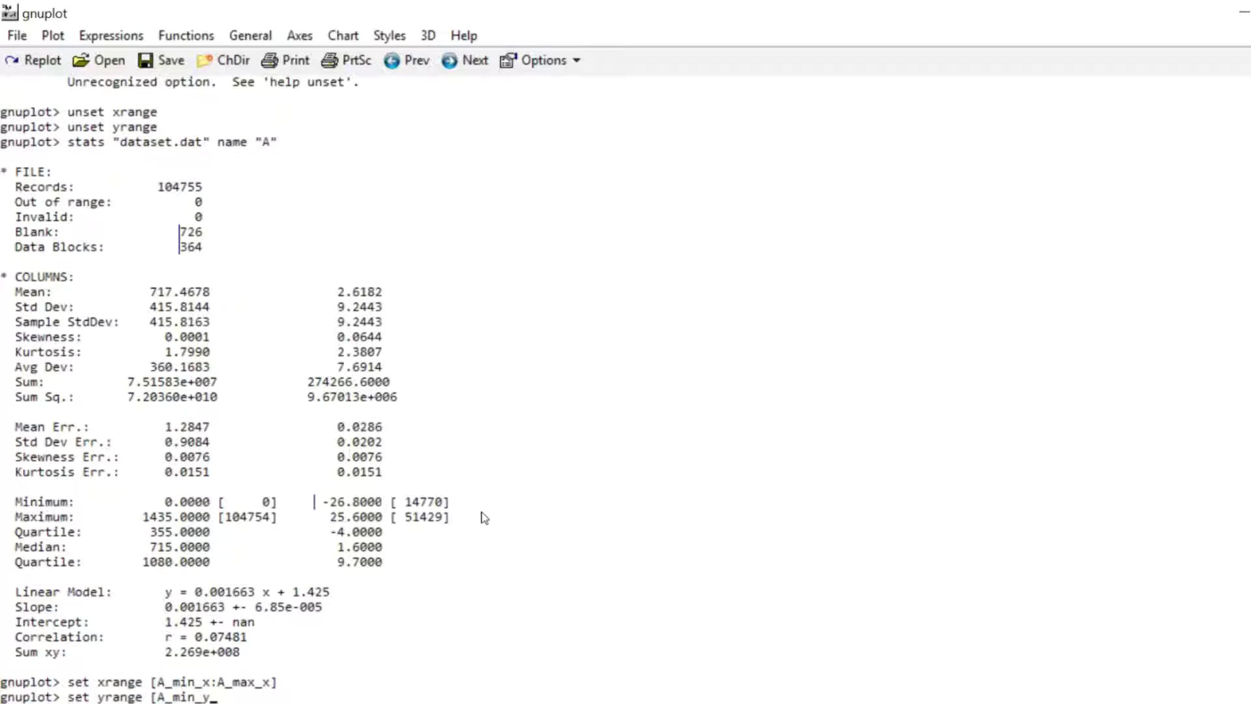
pyautogui.write('-1:A_max_y+1]')
pyautogui.press('Return')
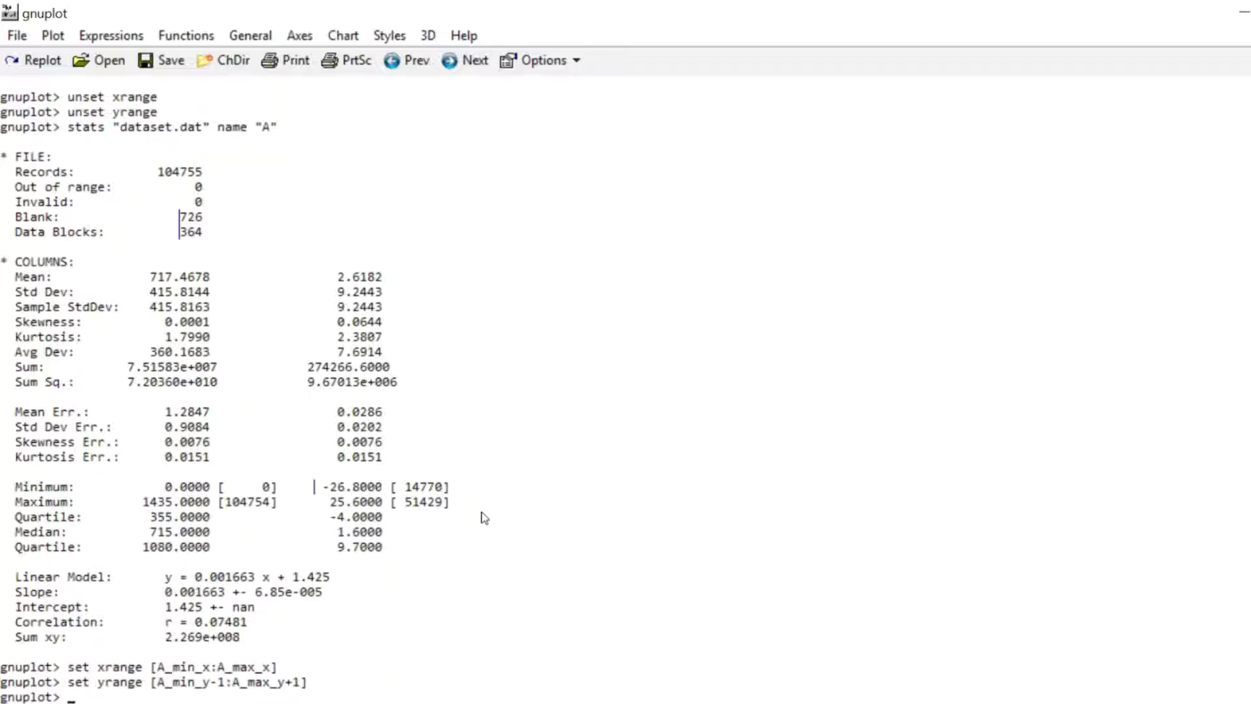
# - Switch to the wxt terminal and plot dataset.dat index 0 with lines
pyautogui.write('set term wxt')
pyautogui.press('Return')
pyautogui.write('plot')
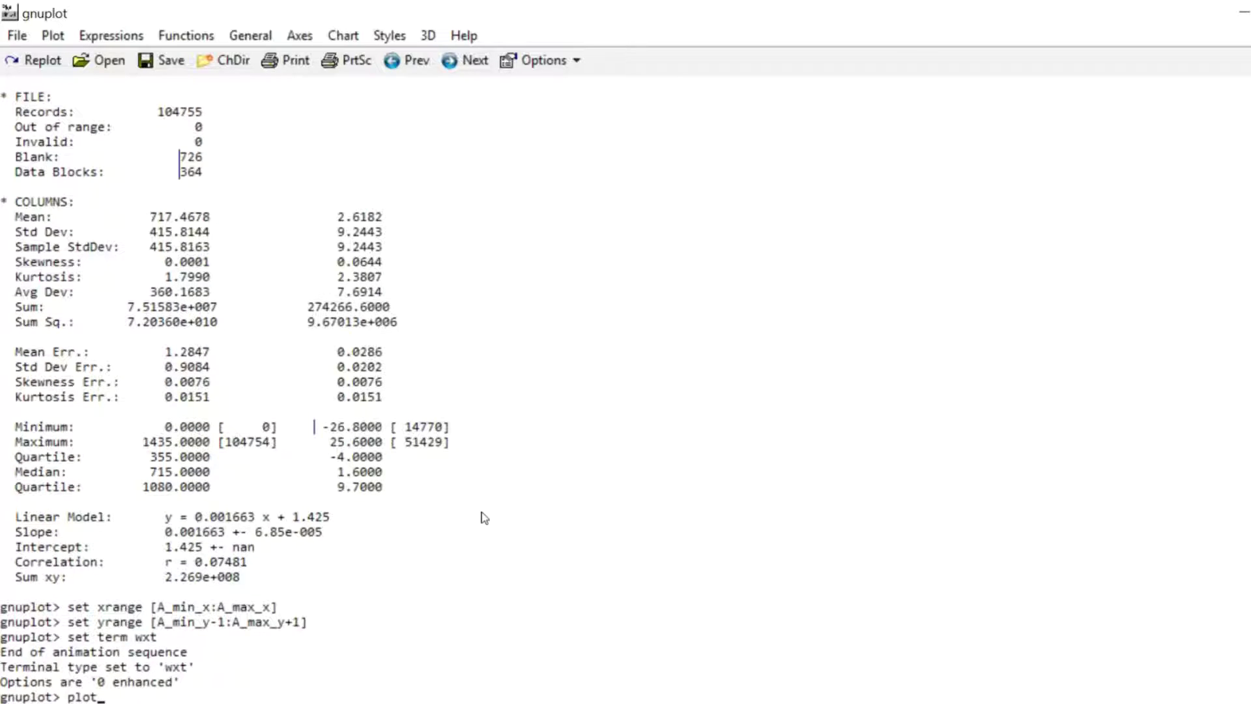
pyautogui.write(' "dataset.dat" index')
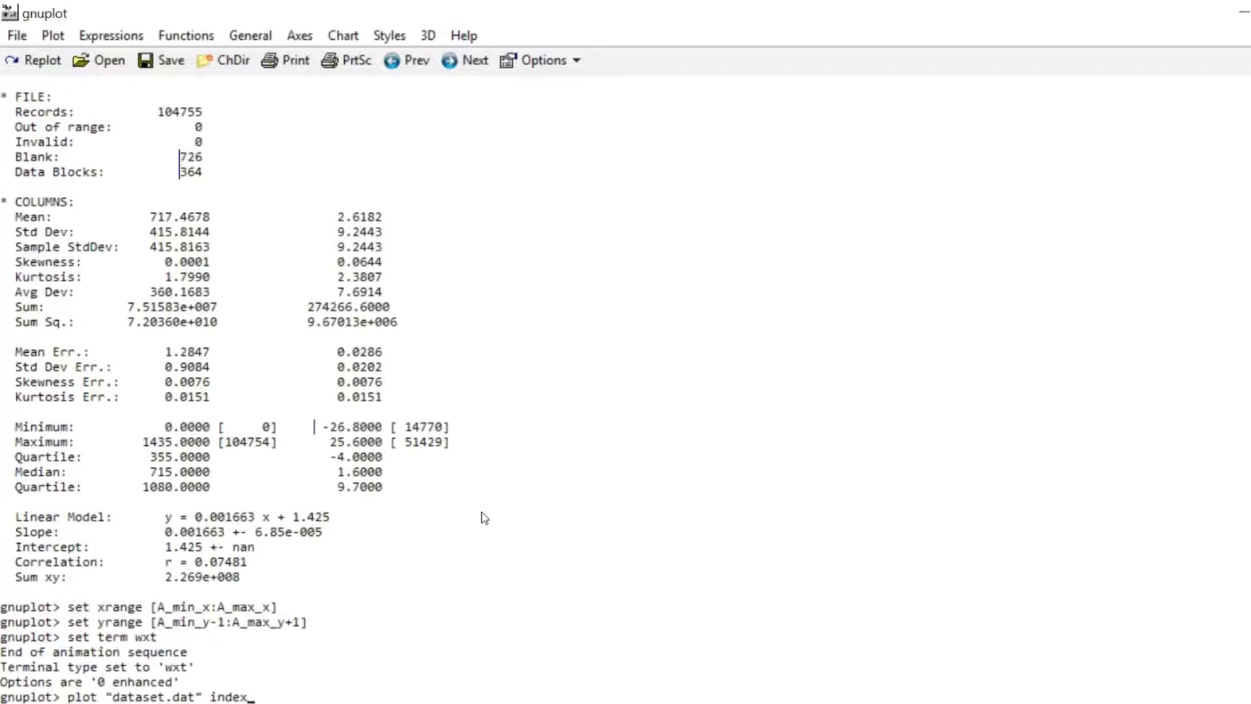
pyautogui.write(' 0 w lines')
pyautogui.press('Return')
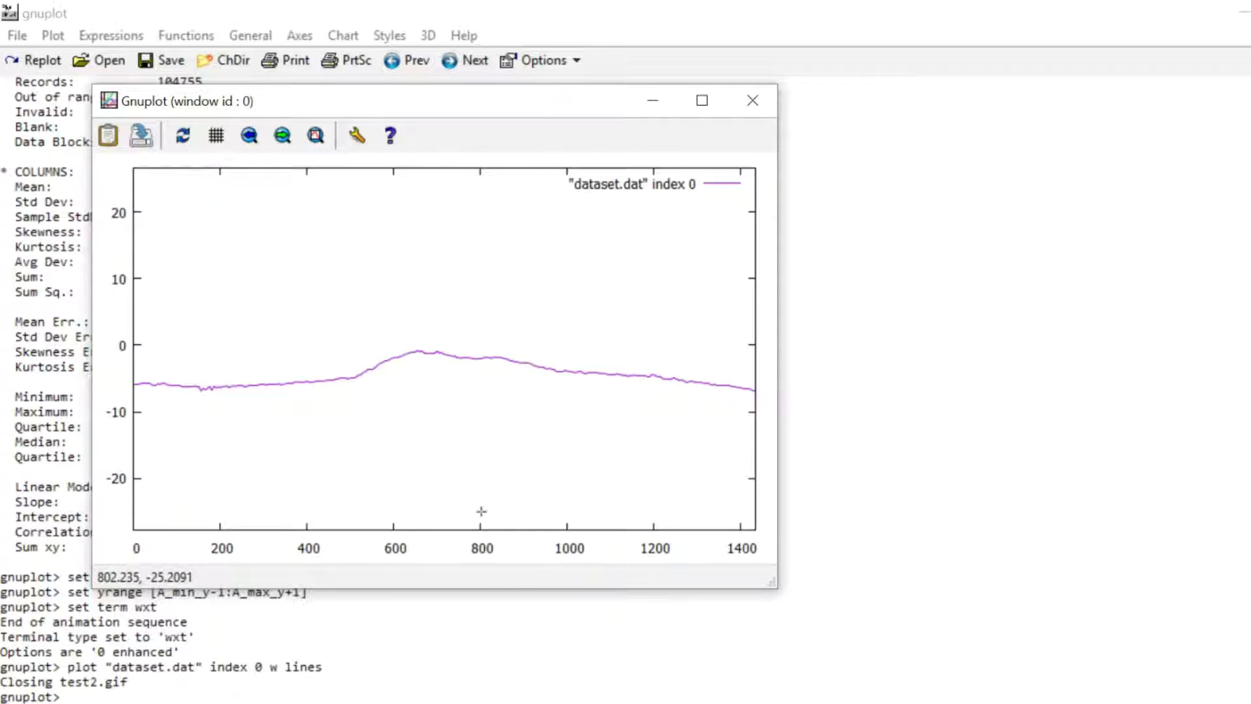
# - Close the preview, then set border 3, nomirror tics and a grid
pyautogui.click(752, 100)
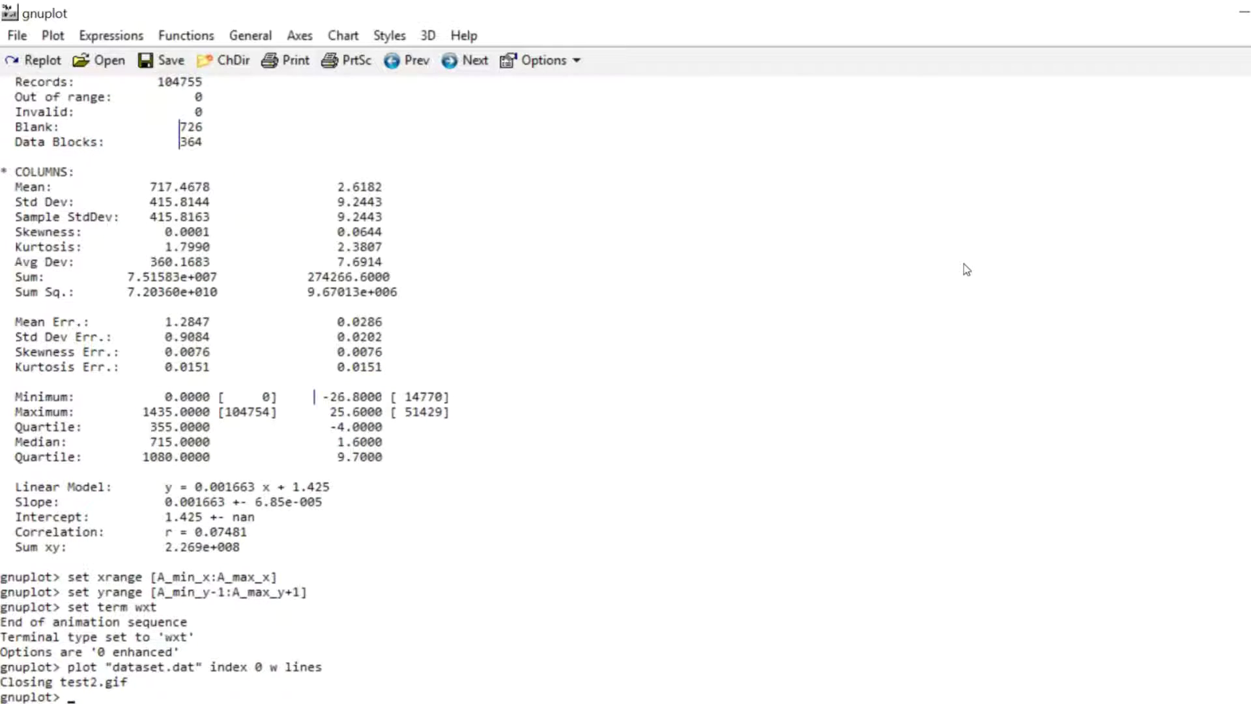
pyautogui.write('set border 3')
pyautogui.press('Return')
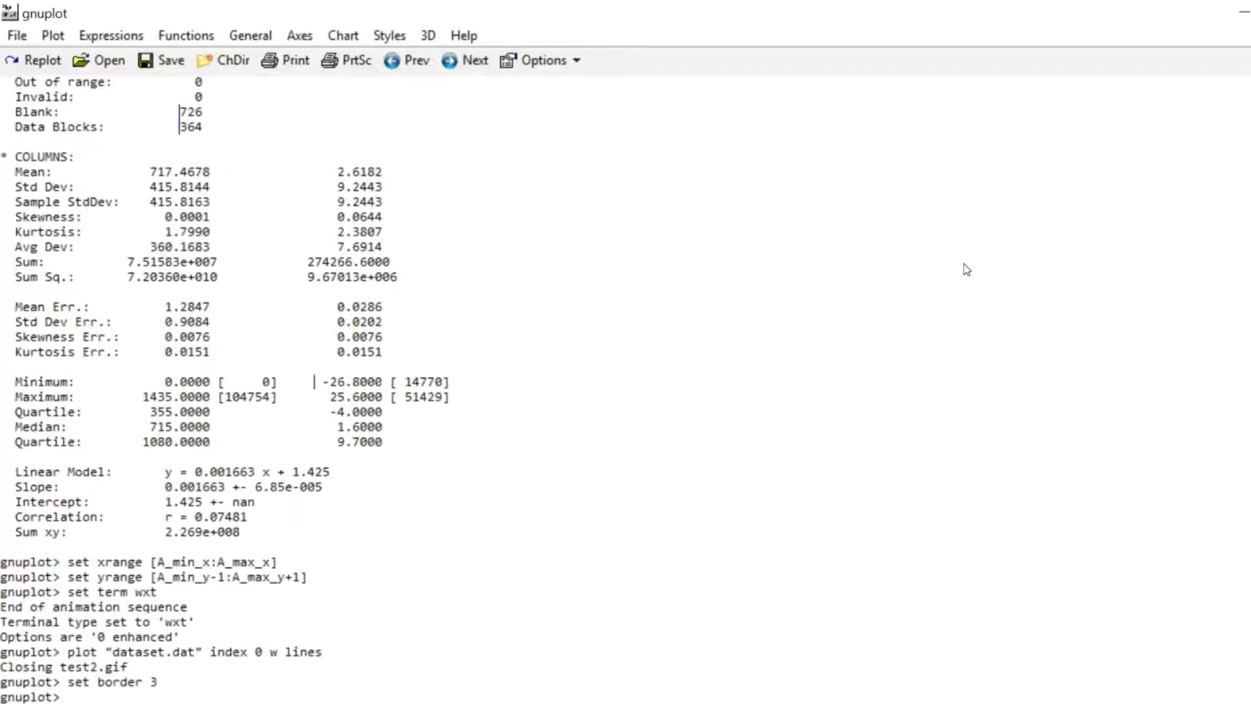
pyautogui.write('set tics nomirror')
pyautogui.press('Return')
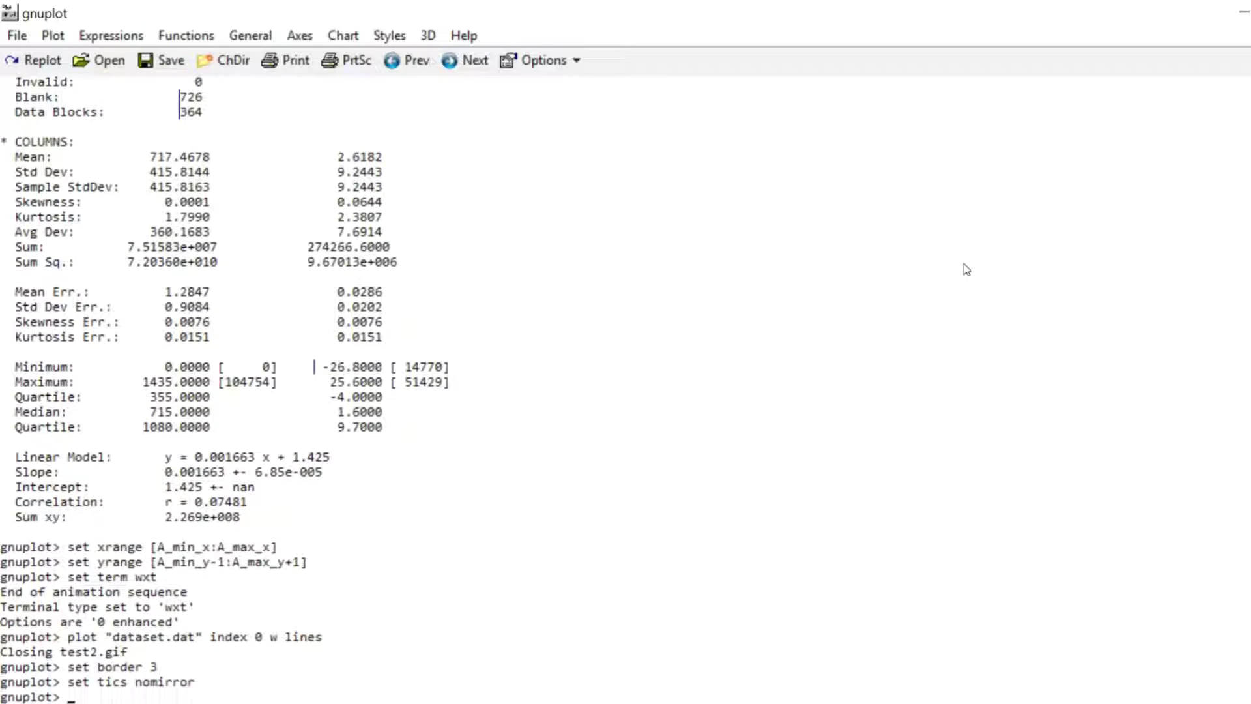
pyautogui.write('set grid')
pyautogui.press('Return')
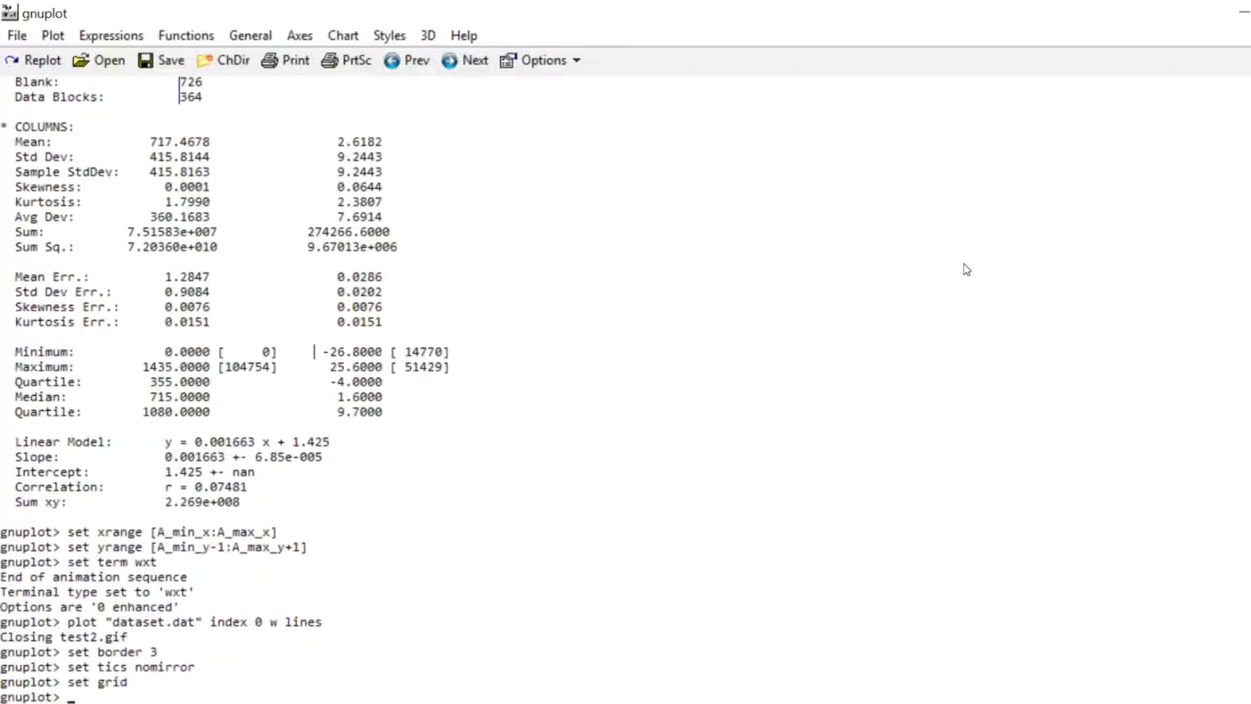
# - Label x tics 0:00 to 20:00 every 240, with xlabel 'Time' and ylabel 'Temperature/Celsius'
pyautogui.write('set xtics ("0:00')
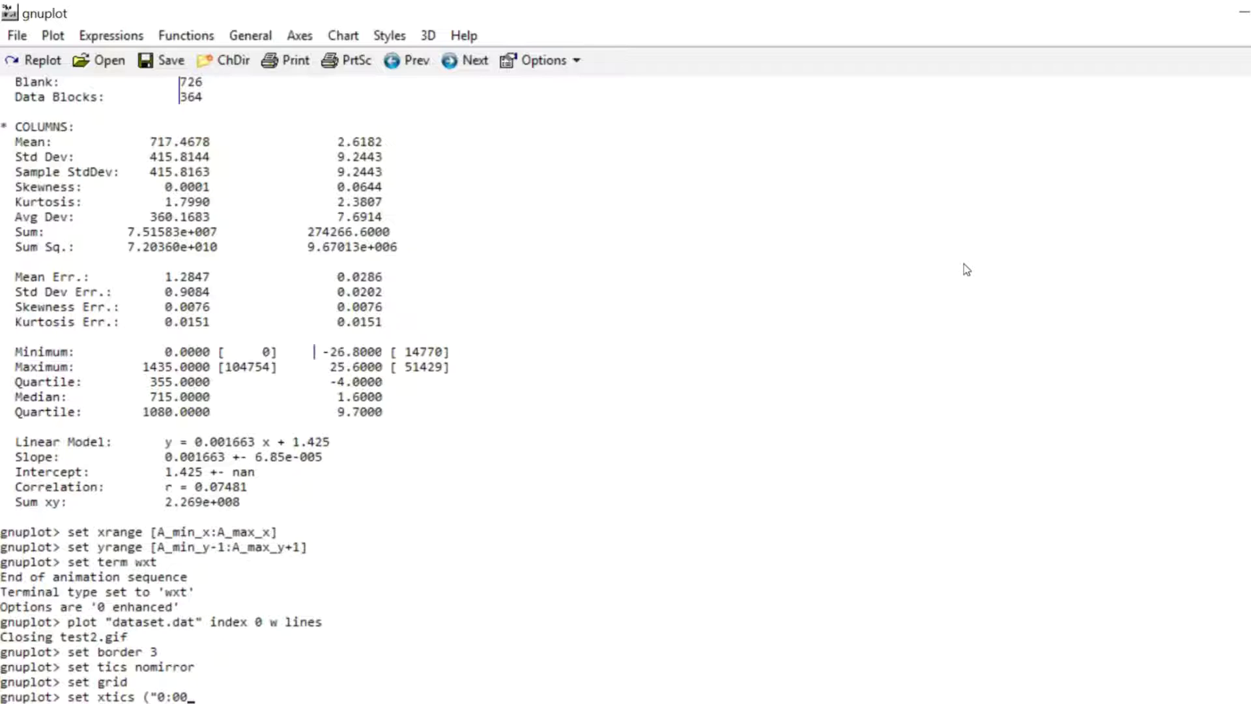
pyautogui.write('" 0, "4:00" 240, "8:00" 480, "12:00" 720')
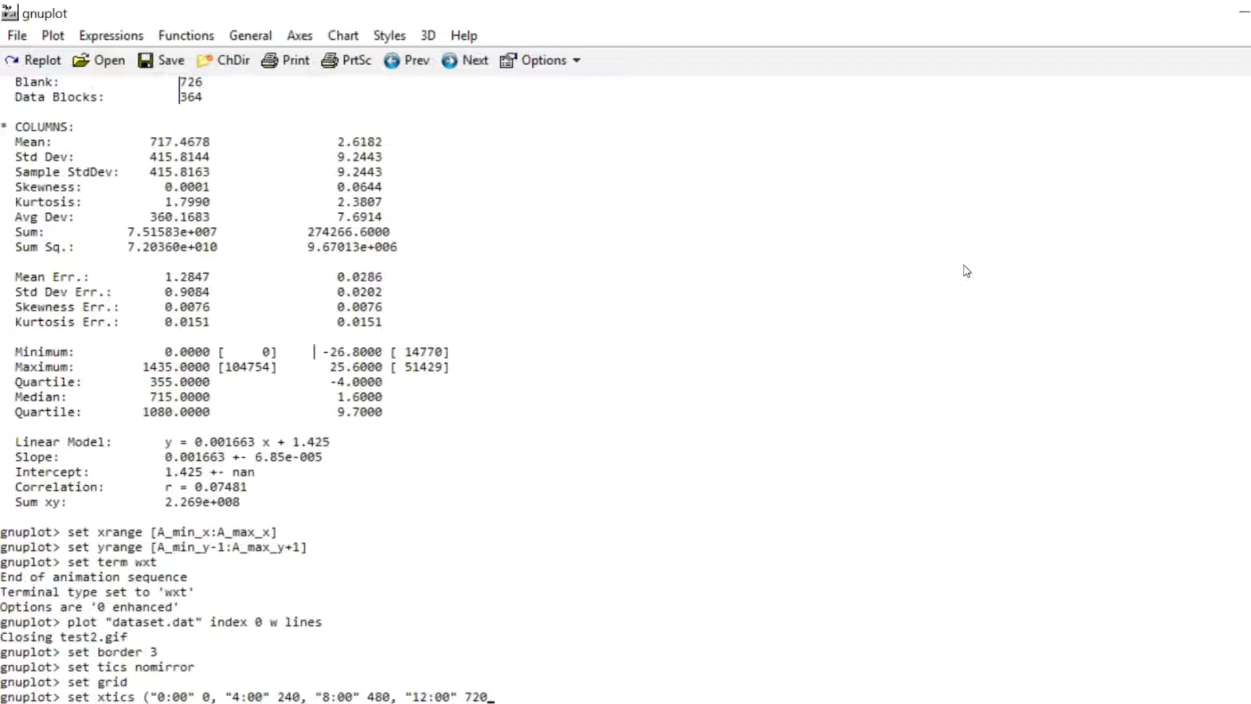
pyautogui.write(', "16:00" 960, "20:00" 1200)')
pyautogui.press('Return')
pyautogui.write('s')
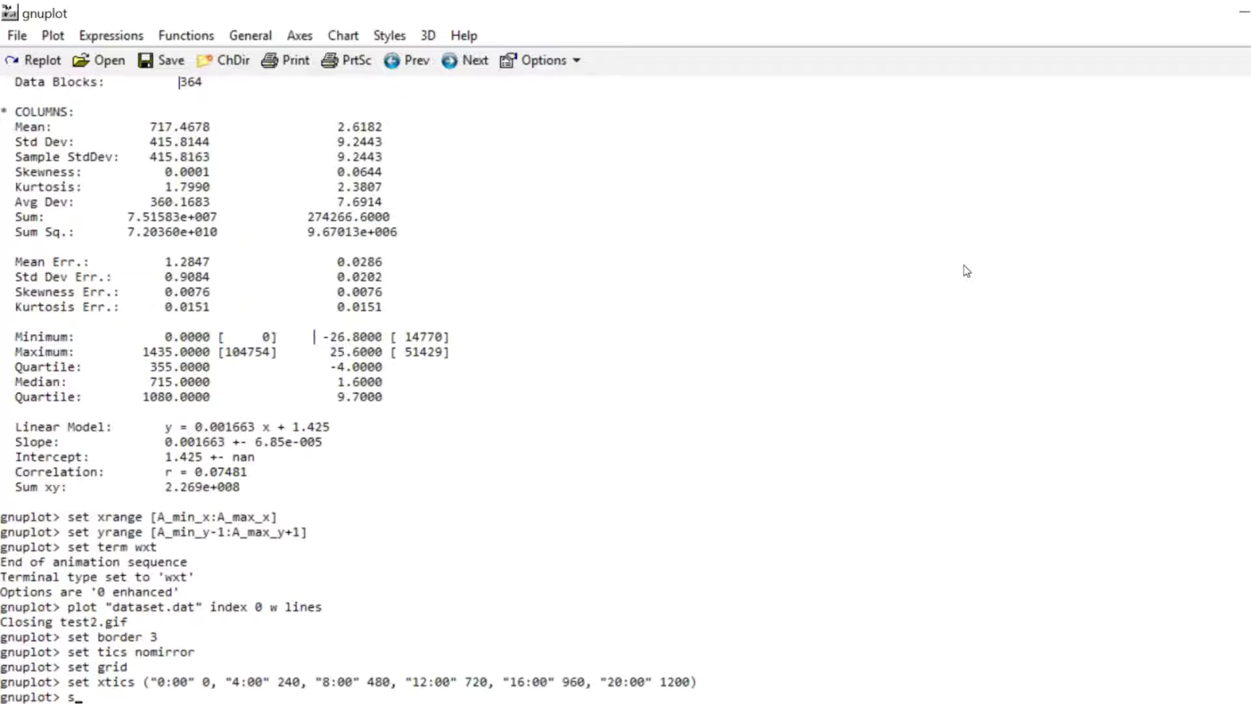
pyautogui.write('et xlabel "Time"')
pyautogui.press('Return')
pyautogui.write('set ylabel "')
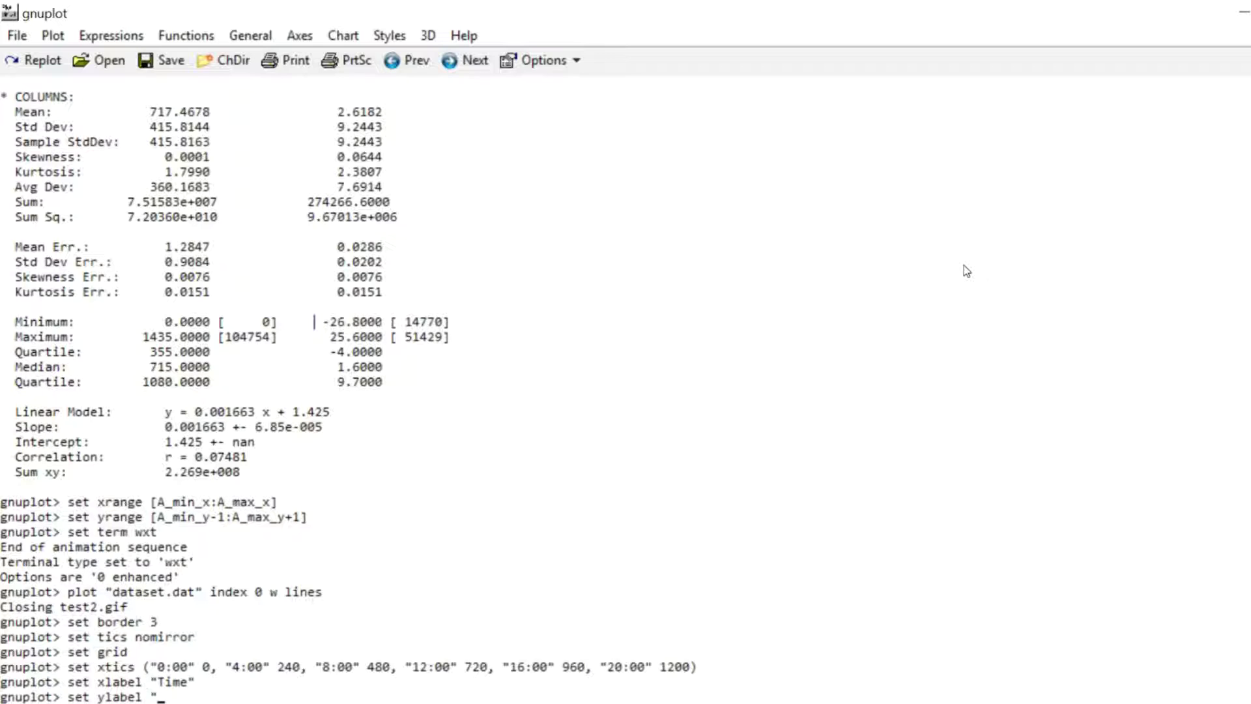
pyautogui.write('Temperature/Celsius"')
pyautogui.press('Return')
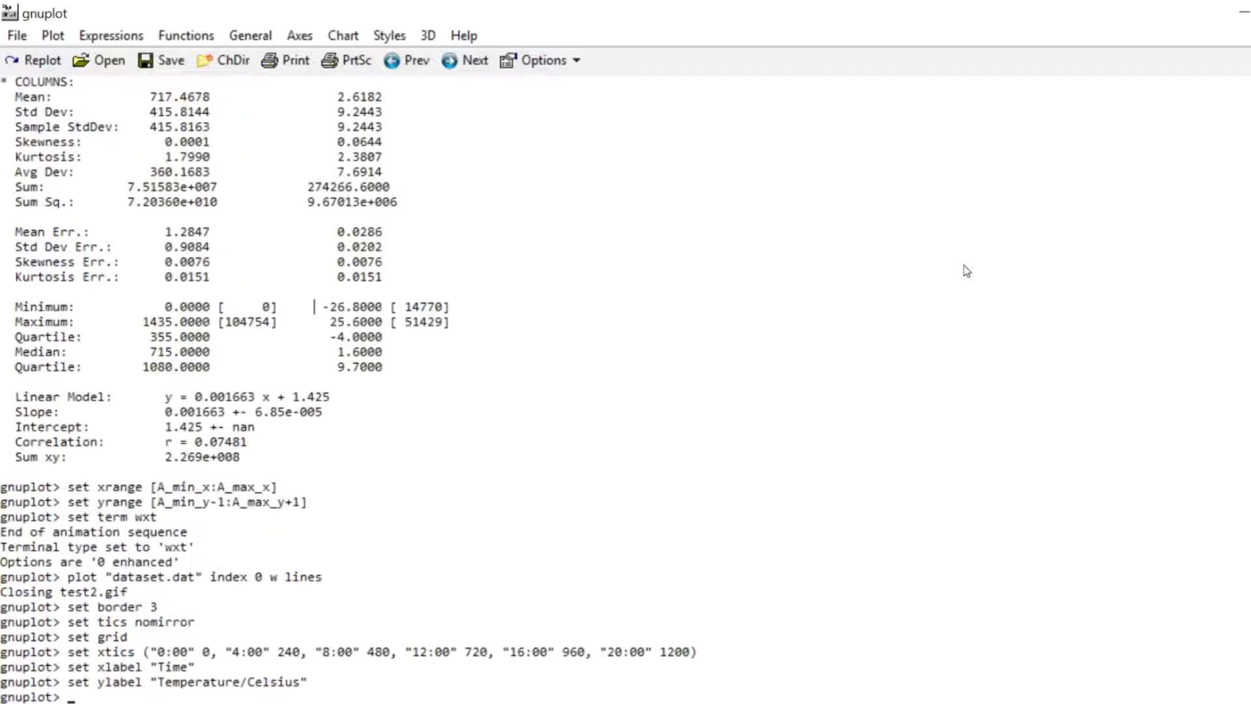
# - Preview index 0 of dataset.dat with lines lc 7 lw 2, then close the window
pyautogui.write('plot "dataset.dat"')
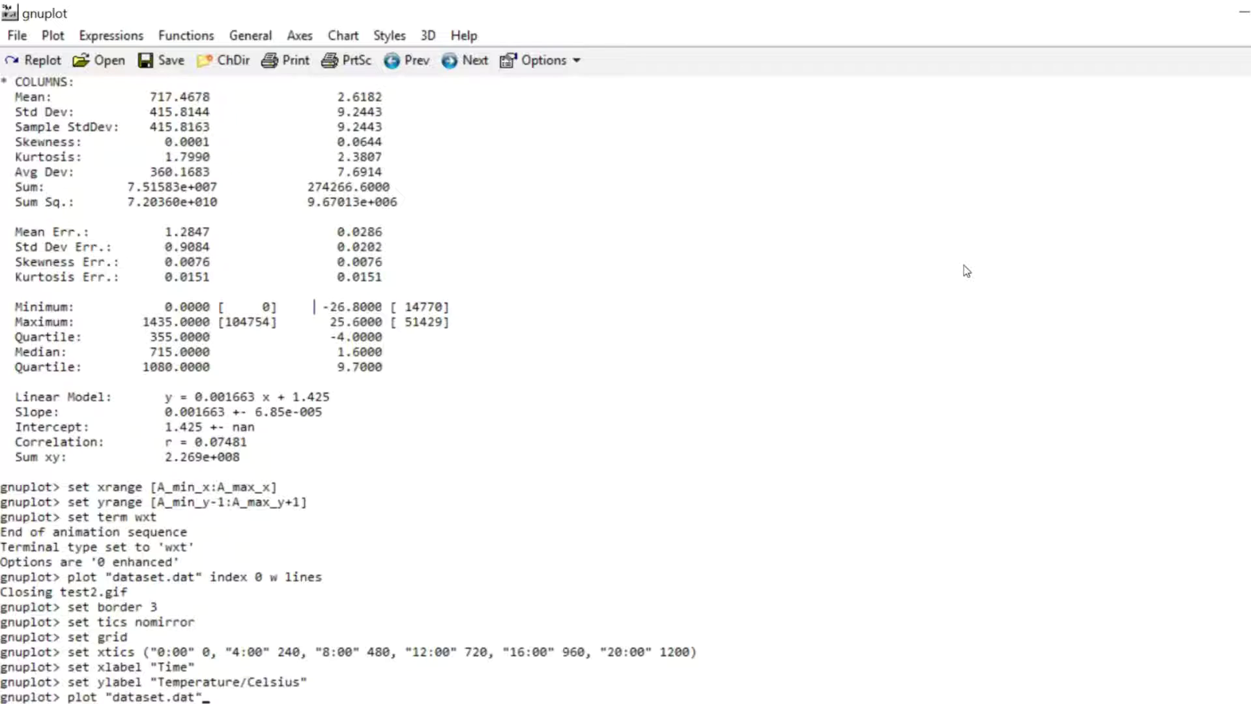
pyautogui.write(' index 0 w lines lc')
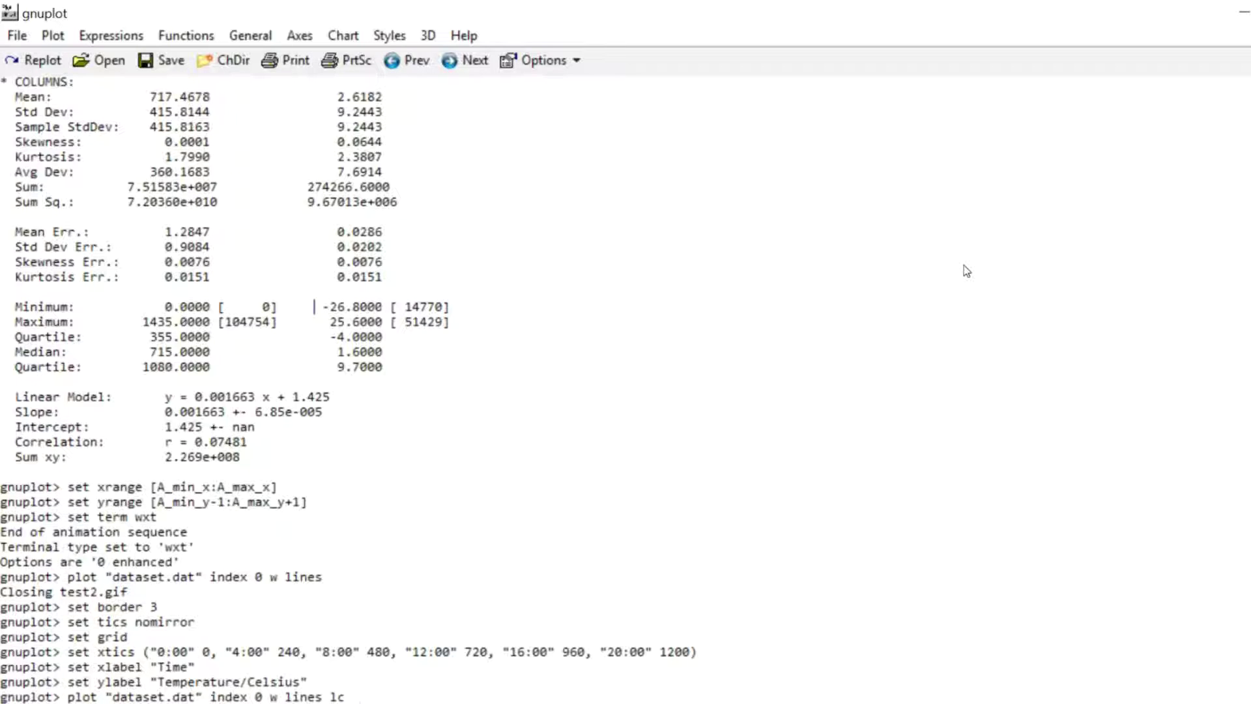
pyautogui.write(' 7 lw 2')
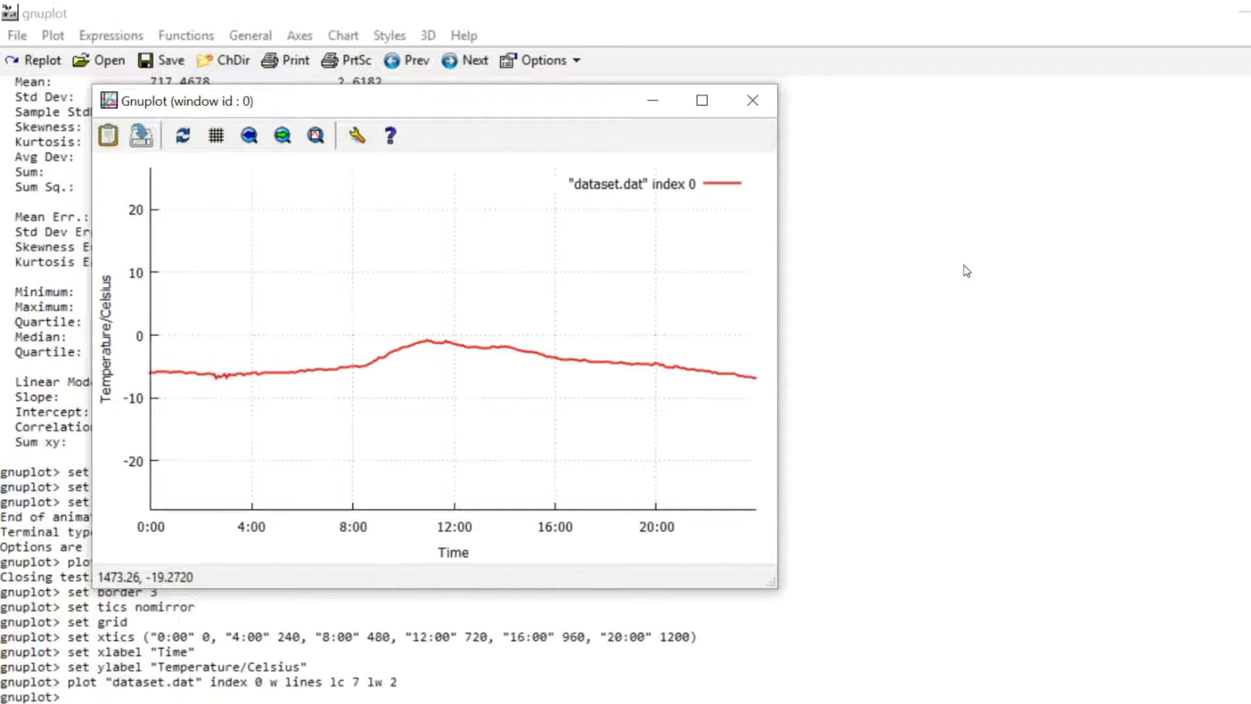
pyautogui.click(752, 101)
# - Use 'set term gif animate delay 20' and set output to "temperature.gif"
pyautogui.write('set term gi')
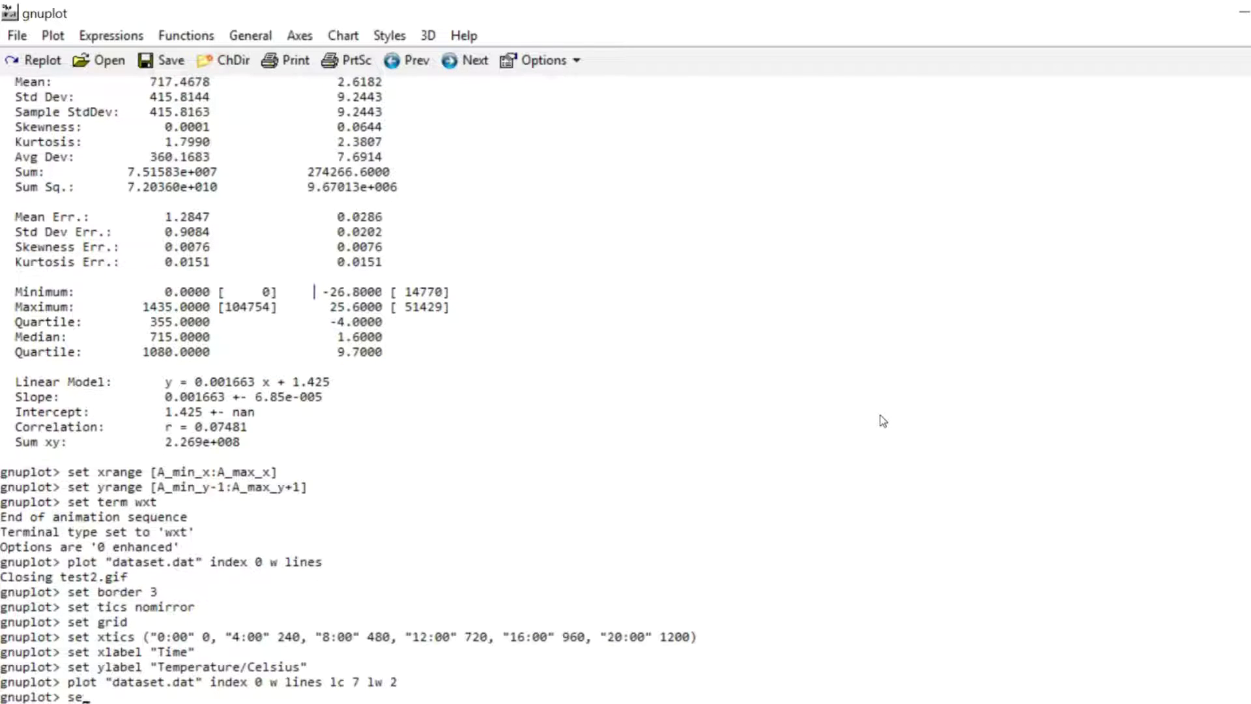
pyautogui.write('f animate dela')
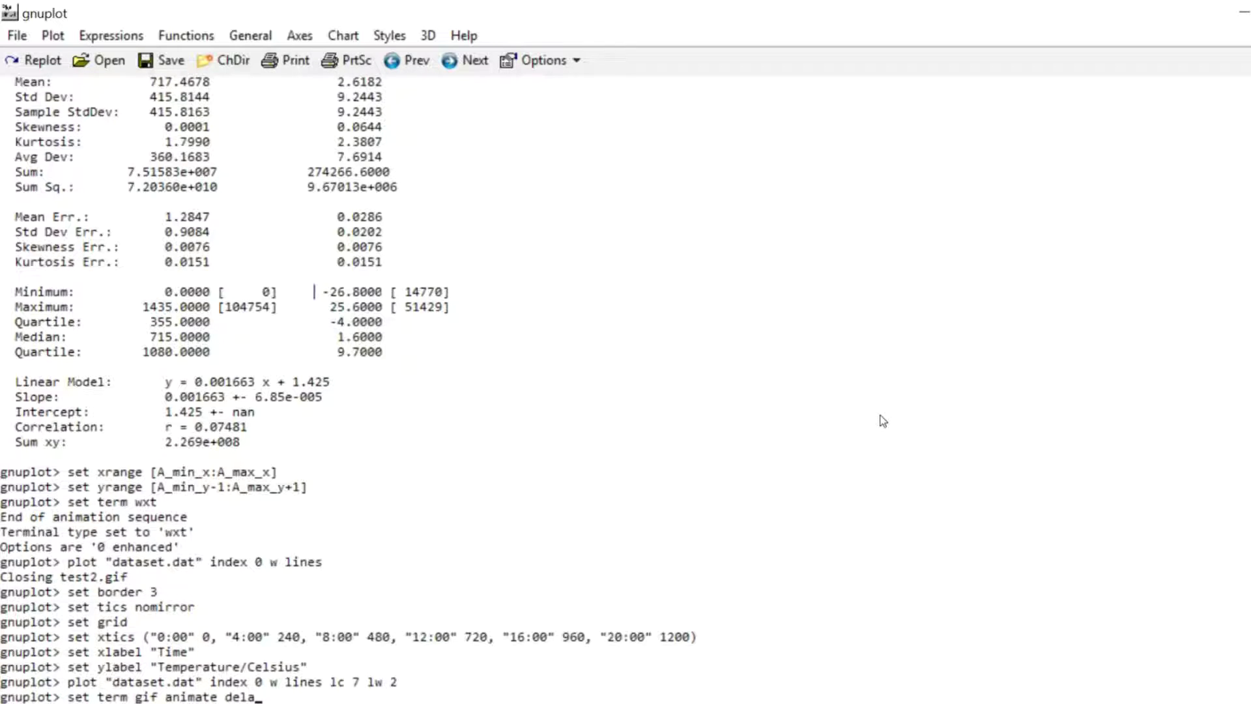
pyautogui.write('y 20')
pyautogui.press('Return')
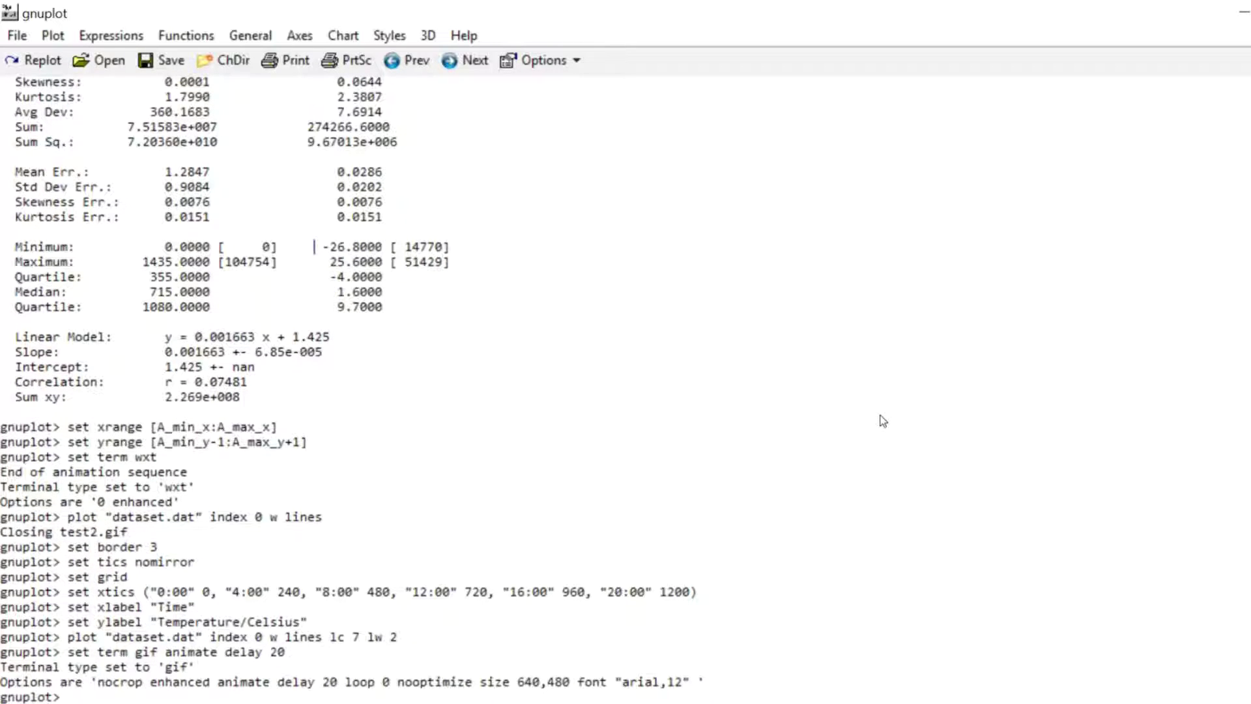
pyautogui.write('set output "temperature.gif"')
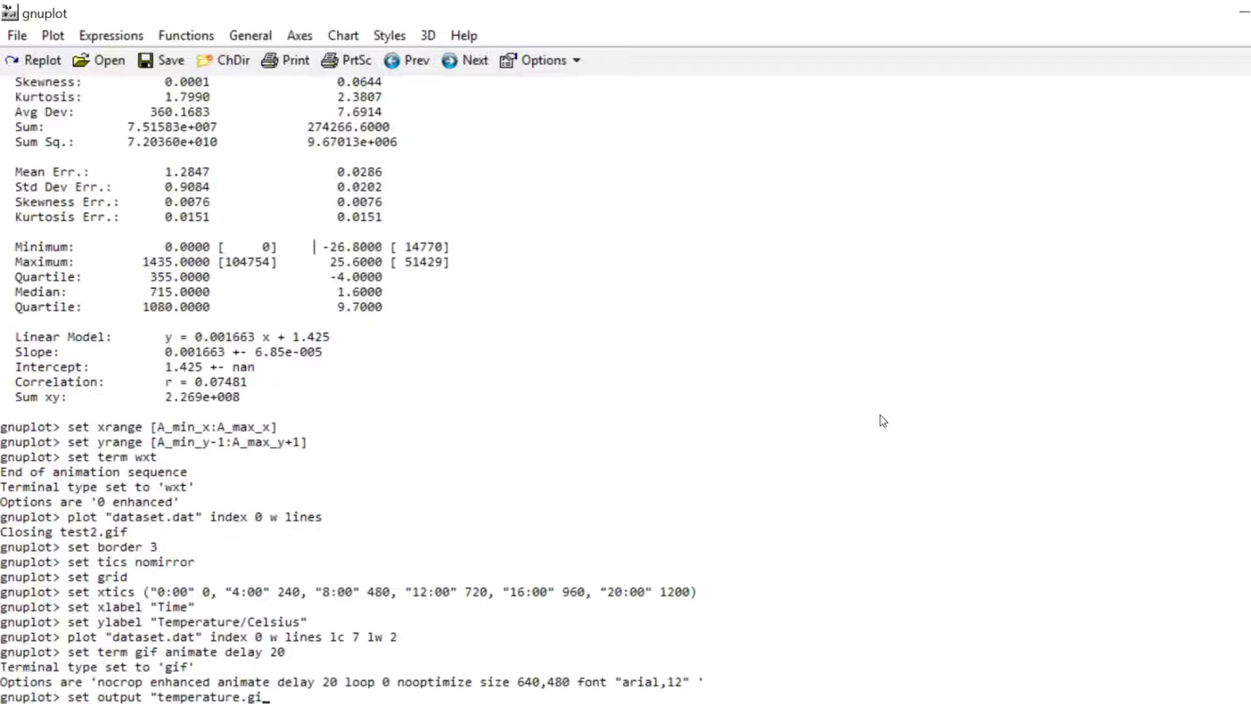
pyautogui.press('Return')
# - Loop i from 0 to A_blocks-1, plotting each index with lc 7 lw 2 titled "Day ".(i+1)
pyautogui.write('do for')
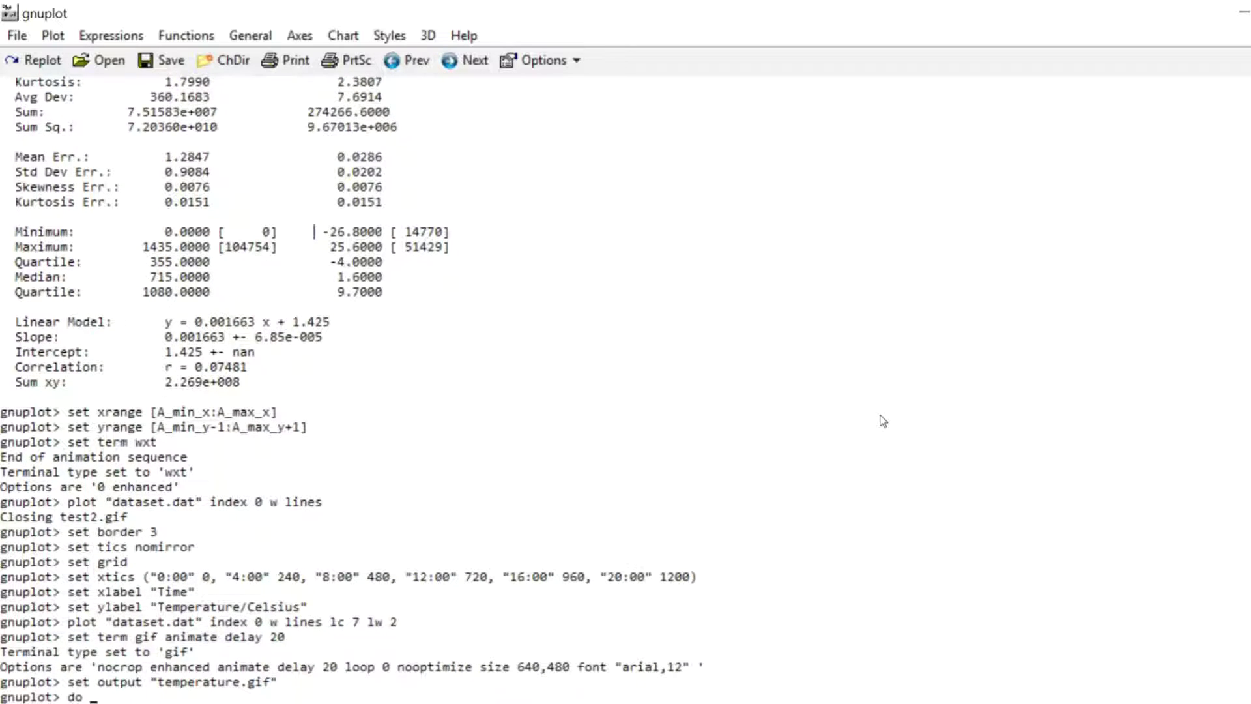
pyautogui.write(' [i=0')
pyautogui.write(':int(A_blocks-')
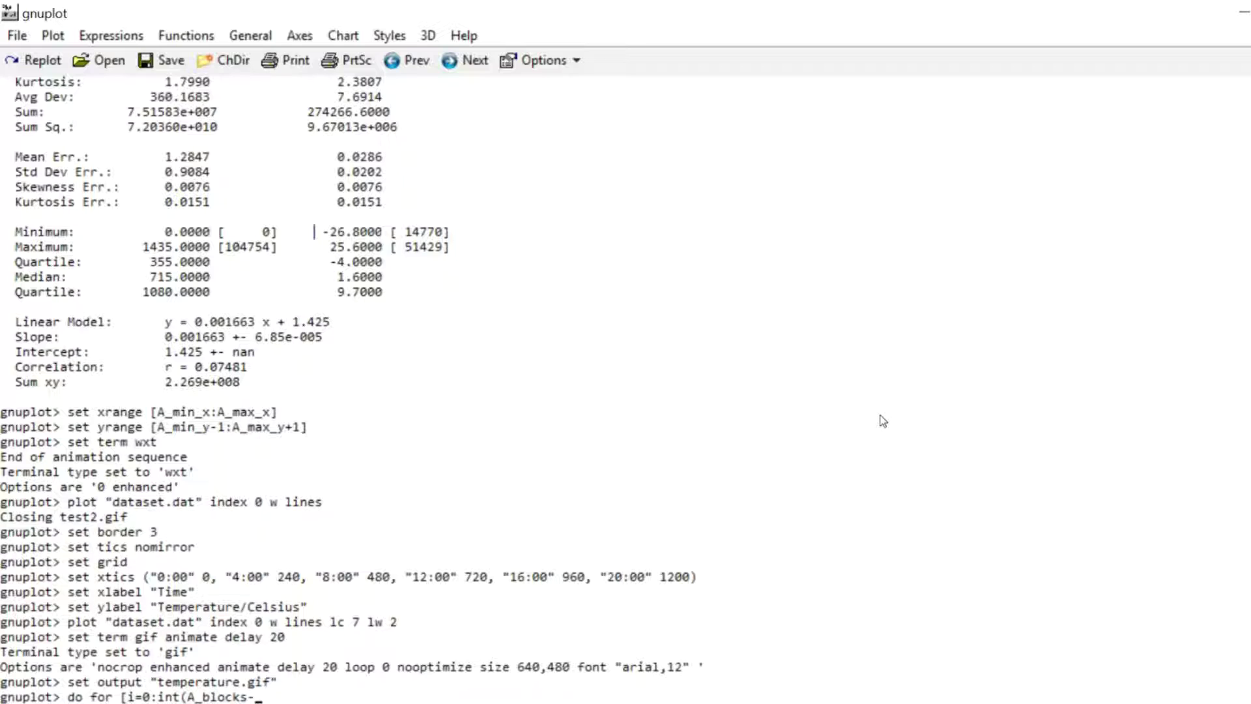
pyautogui.write('1')
pyautogui.write('] { plot "dataset.dat')
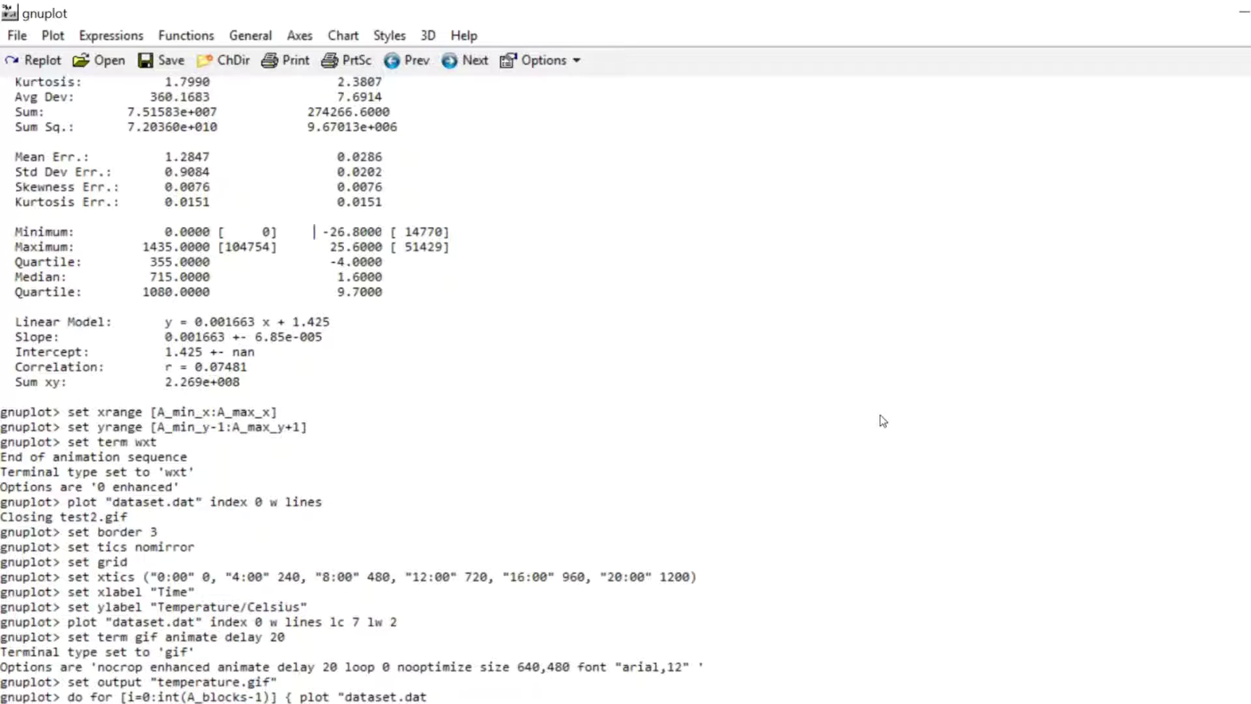
pyautogui.write('" index i w lines lc 7 lw')
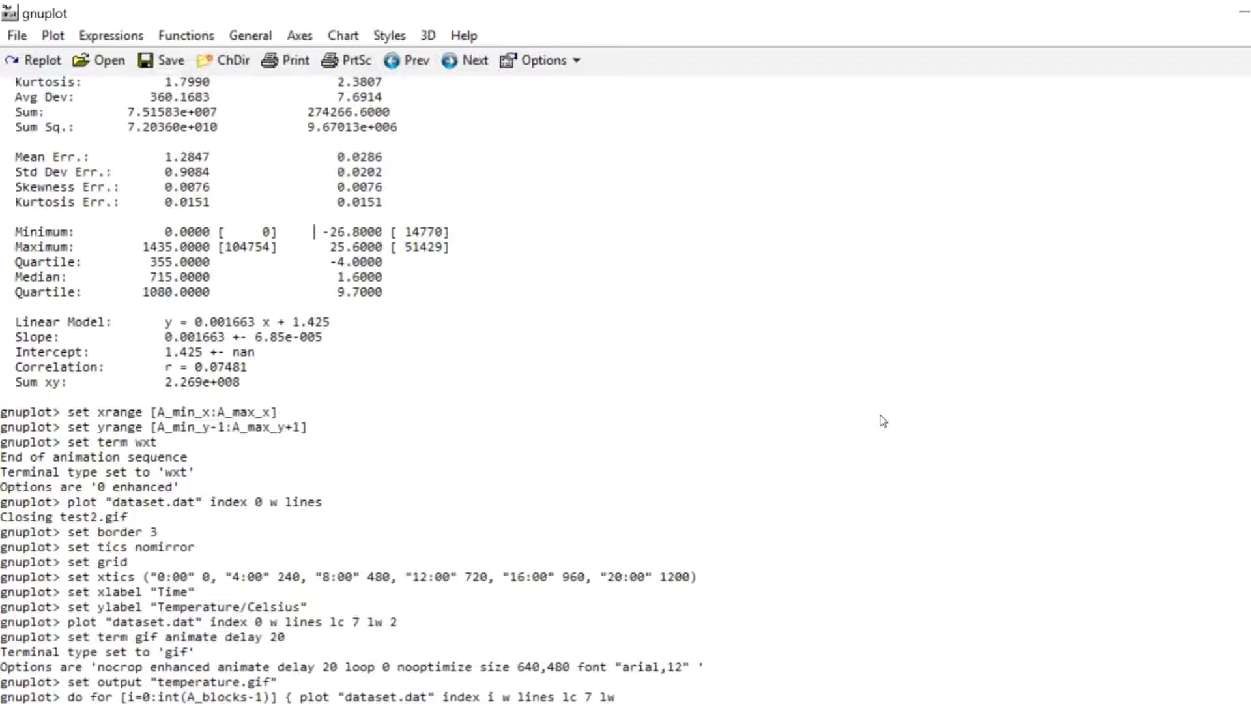
pyautogui.write(' 2 title')
pyautogui.write('"Day ".(i+1)')
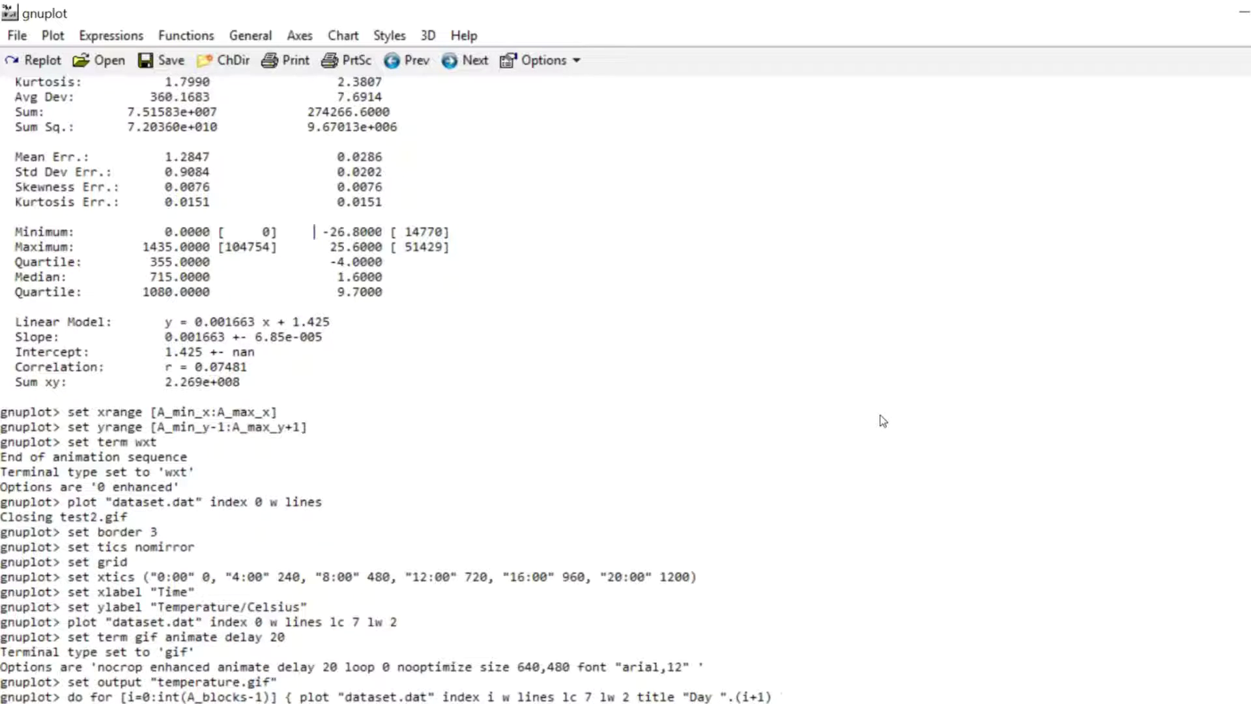
pyautogui.press('Return')
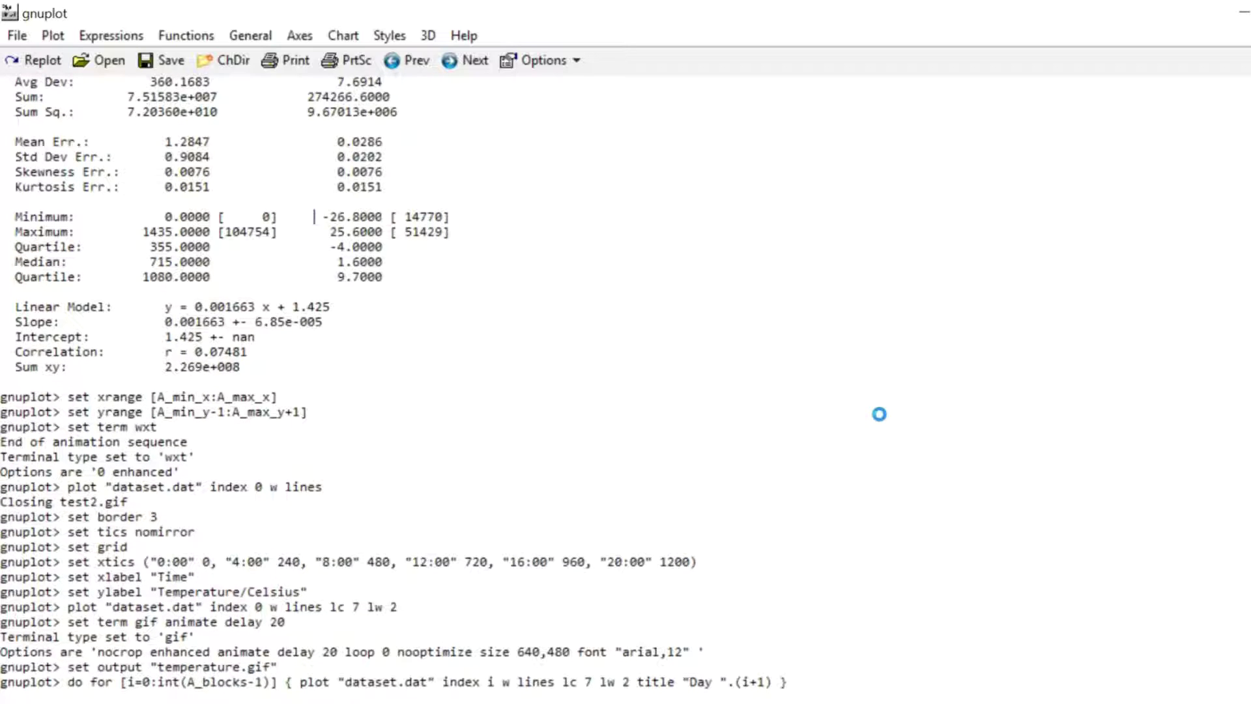